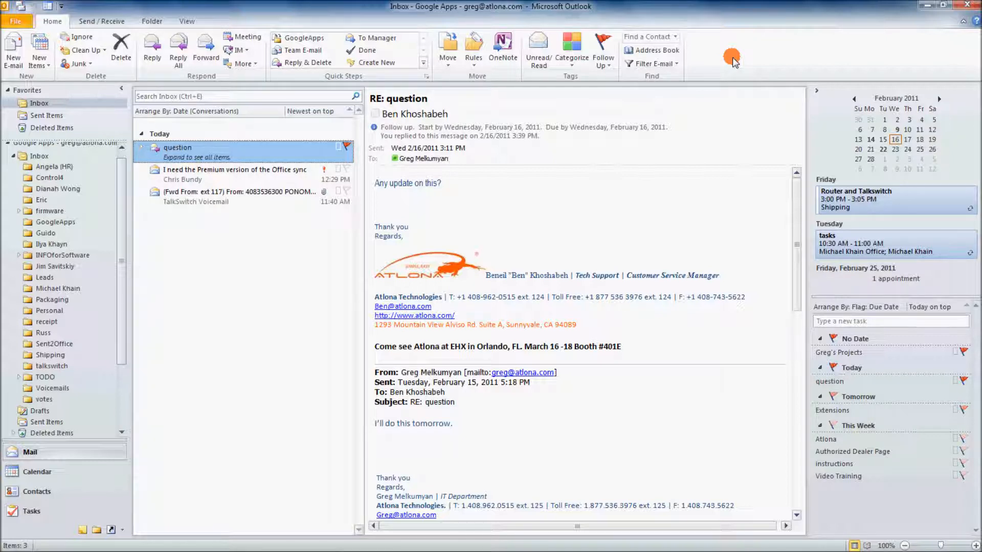
- Open the Google Apps Inbox and scroll the folder pane down to list all its subfolders
left_click(31, 156)
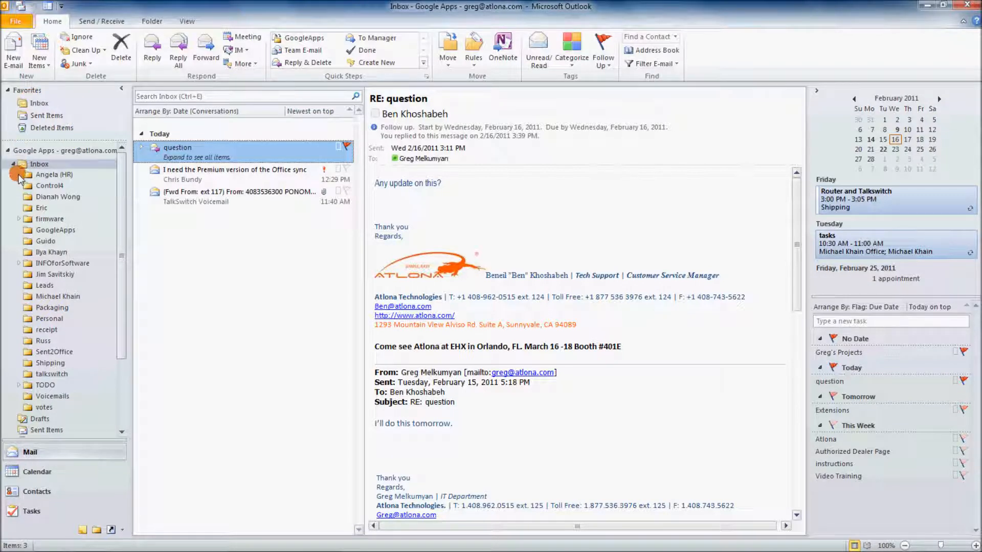
scroll(115, 307, "down", 3)
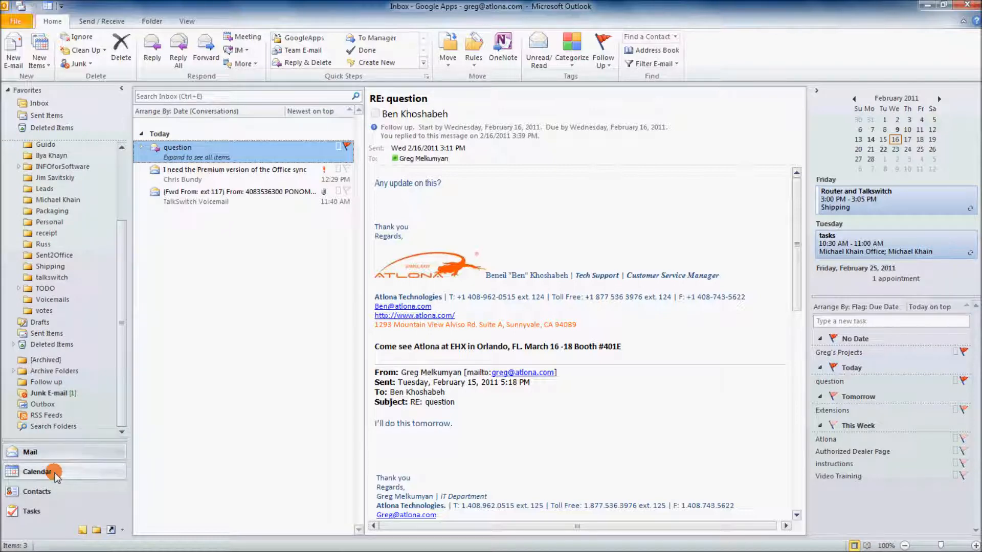
- Look through Calendar, Contacts and Tasks, then return to Mail on the TalkSwitch voicemail message
left_click(54, 474)
left_click(53, 492)
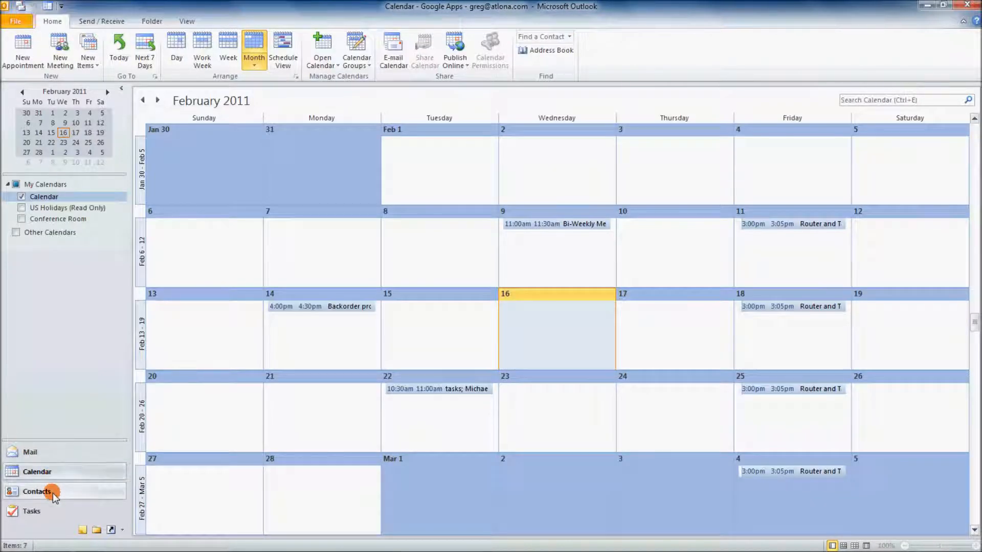
left_click(50, 509)
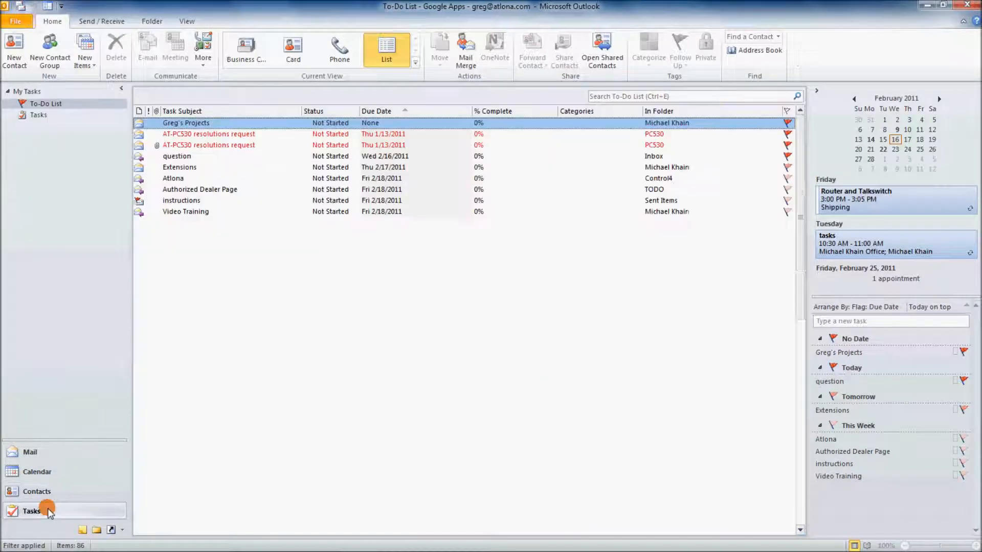
left_click(52, 459)
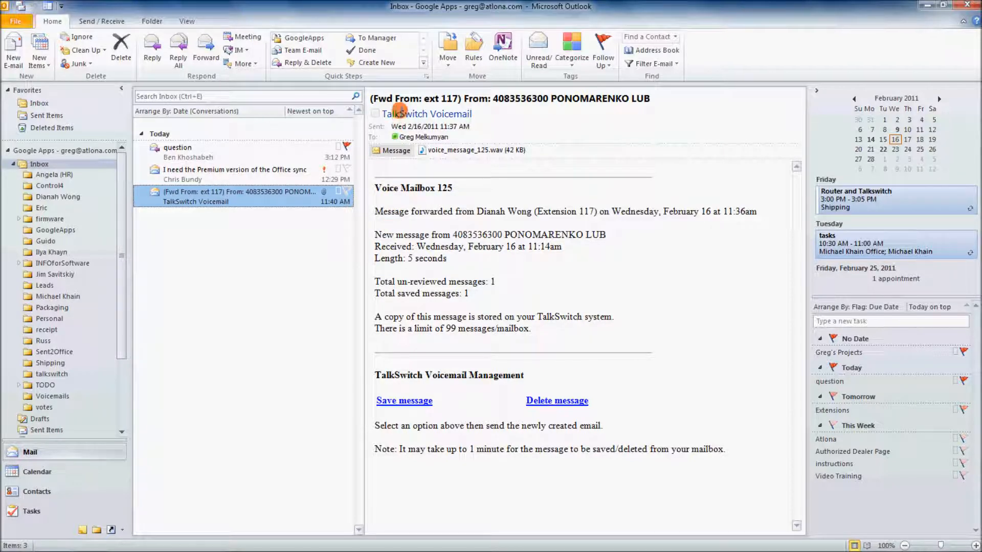
- Show the RE: question conversation in the reading pane
mouse_move(404, 109)
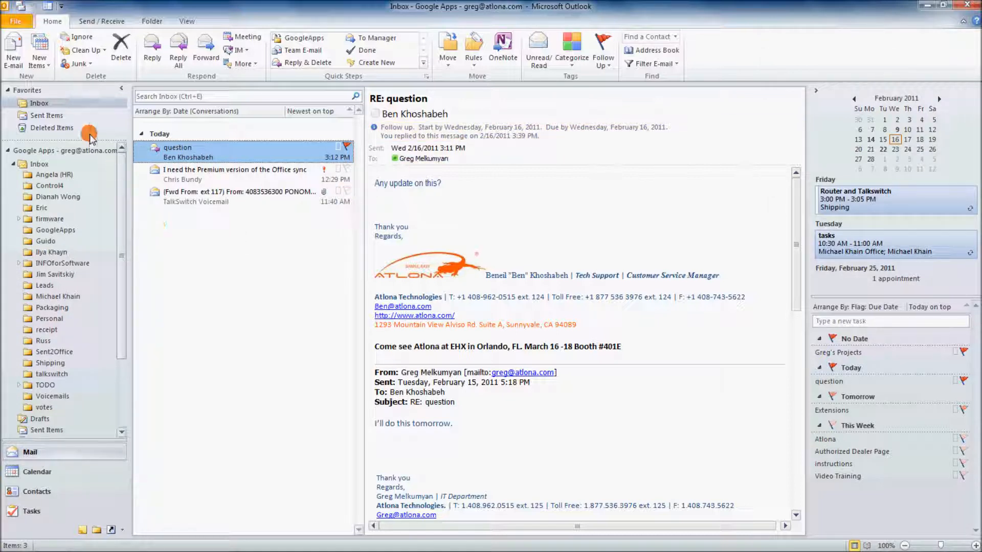
- In Outlook Options, review the Mail, Calendar, Contacts and Tasks settings, then open Signatures from Mail
left_click(18, 22)
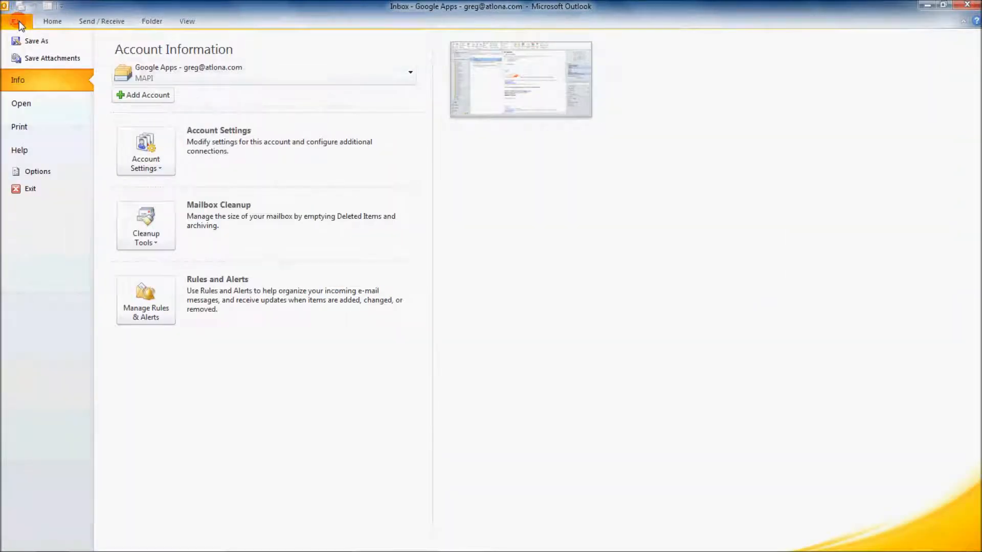
left_click(32, 171)
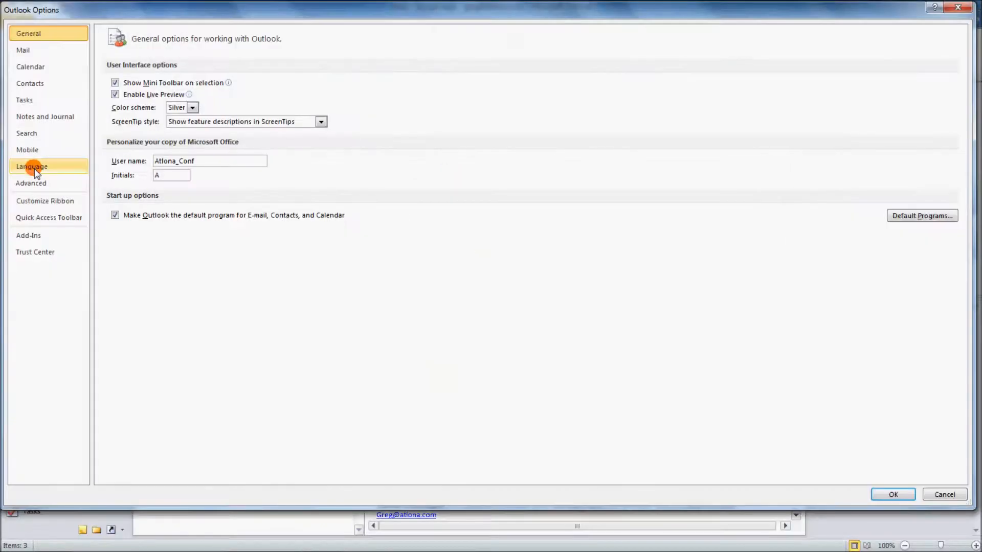
left_click(28, 54)
left_click(29, 66)
left_click(29, 83)
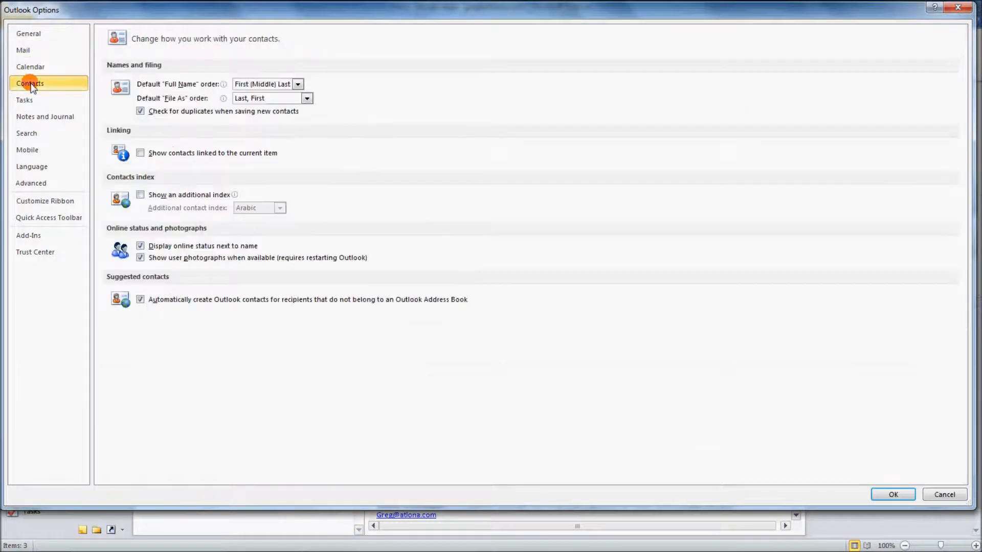
left_click(32, 99)
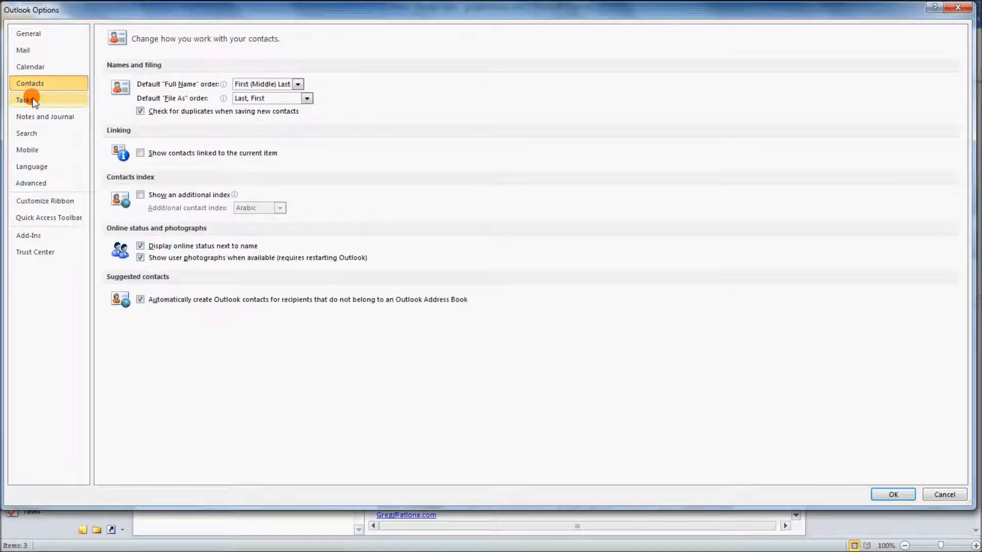
left_click(25, 51)
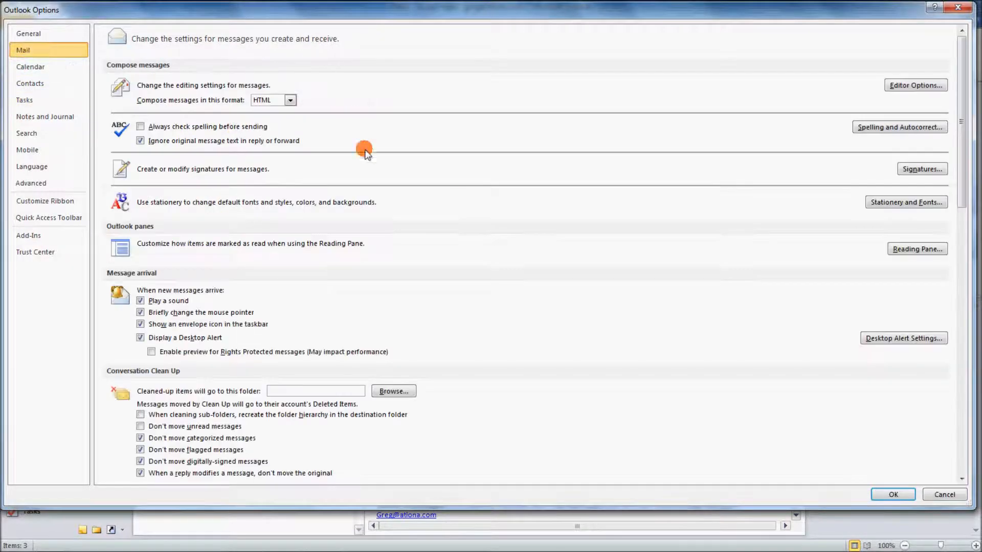
left_click(910, 169)
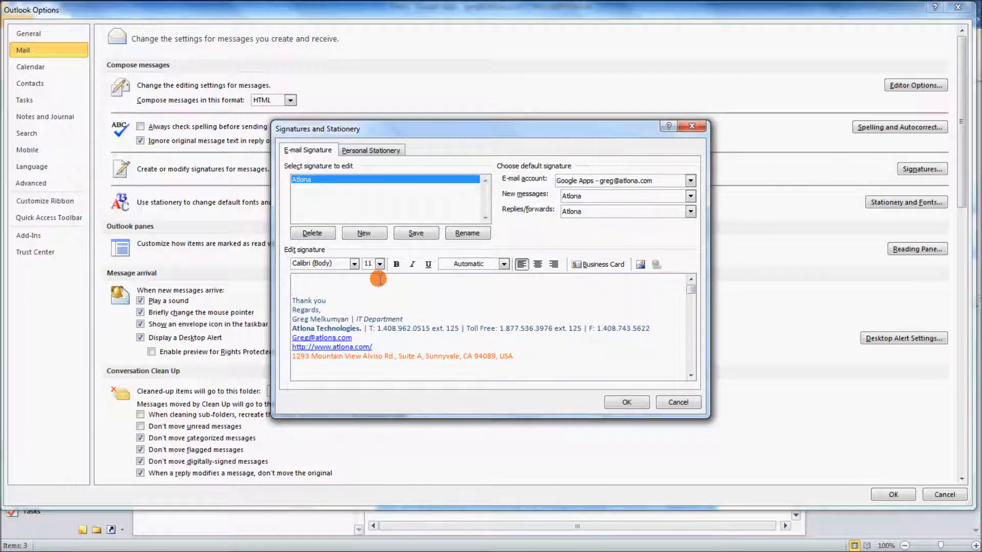
- Copy the Atlona signature text into a new signature named atlona2, keeping its formatting
left_click_drag(378, 279, 401, 362)
right_click(330, 323)
left_click(352, 345)
left_click(364, 235)
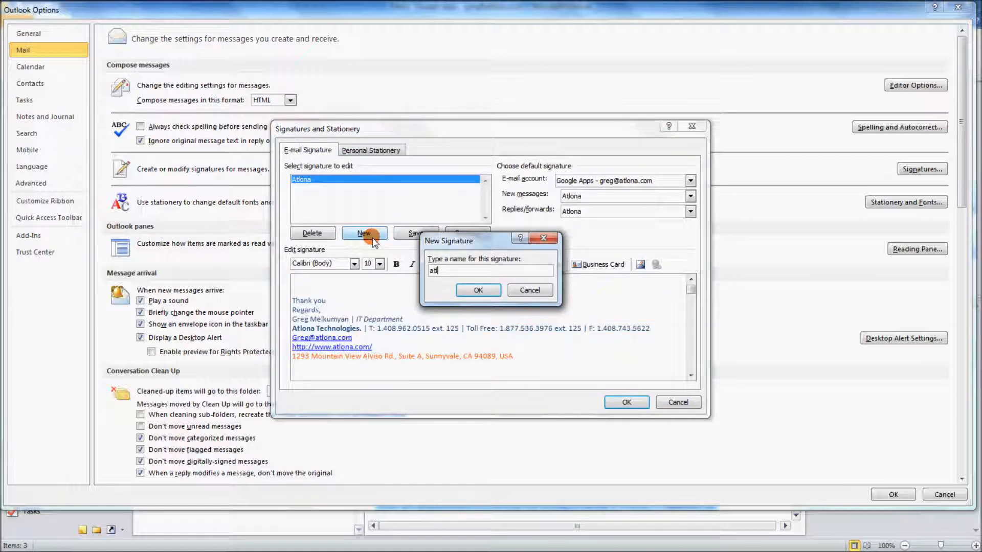
left_click(468, 291)
left_click(338, 299)
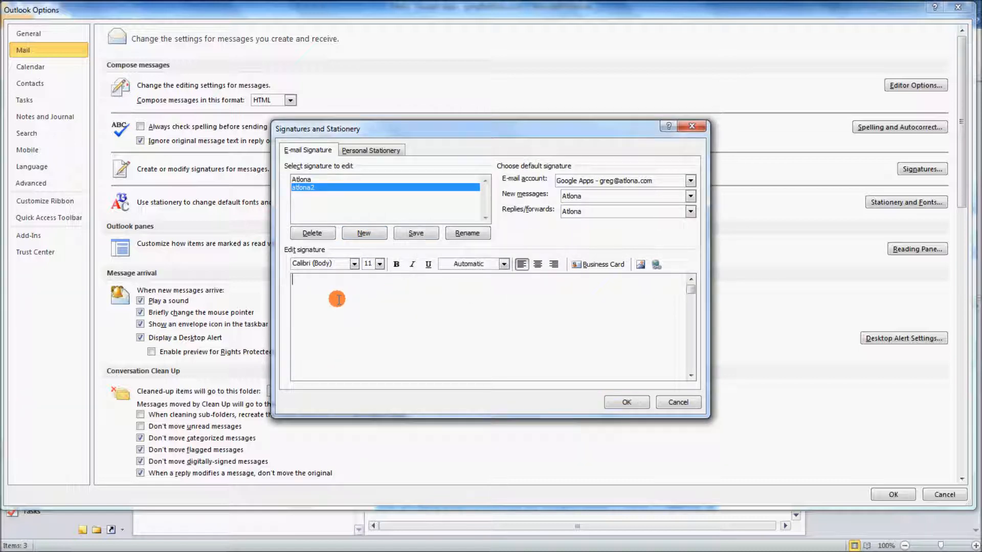
right_click(337, 299)
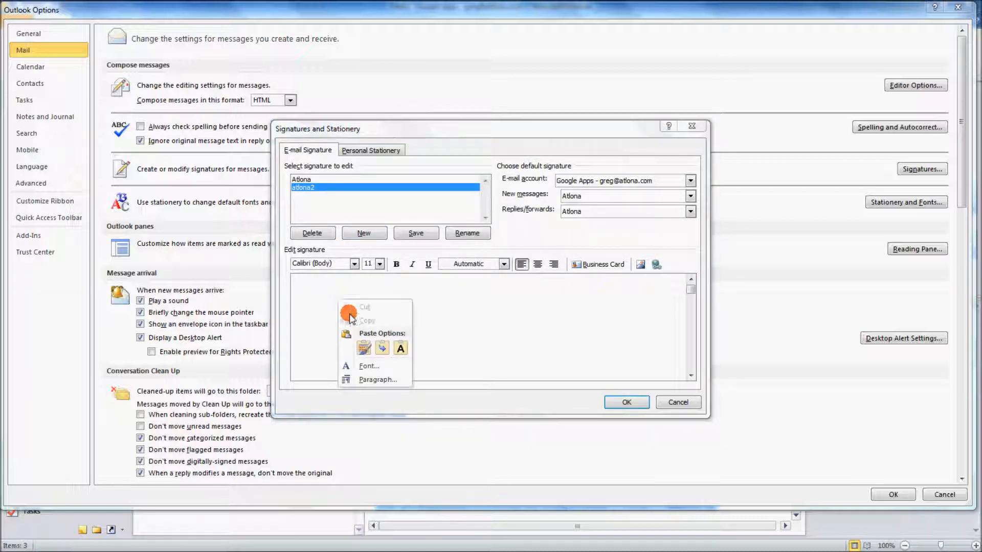
left_click(364, 349)
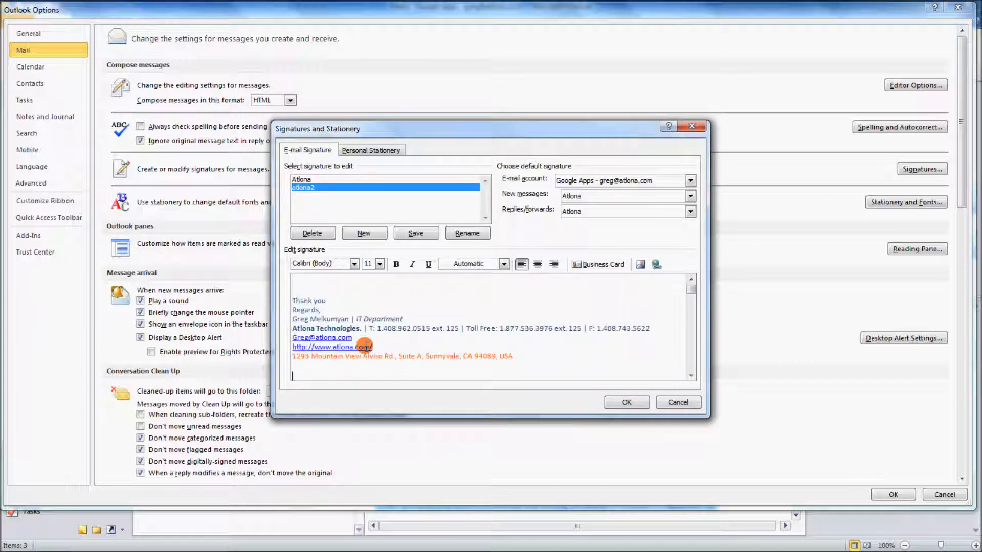
- Select the name, title, phone, extension and e-mail lines of atlona2, then save it
left_click_drag(350, 318, 293, 318)
left_click_drag(407, 318, 356, 318)
left_click_drag(446, 326, 457, 320)
left_click_drag(572, 328, 581, 327)
left_click_drag(362, 337, 286, 338)
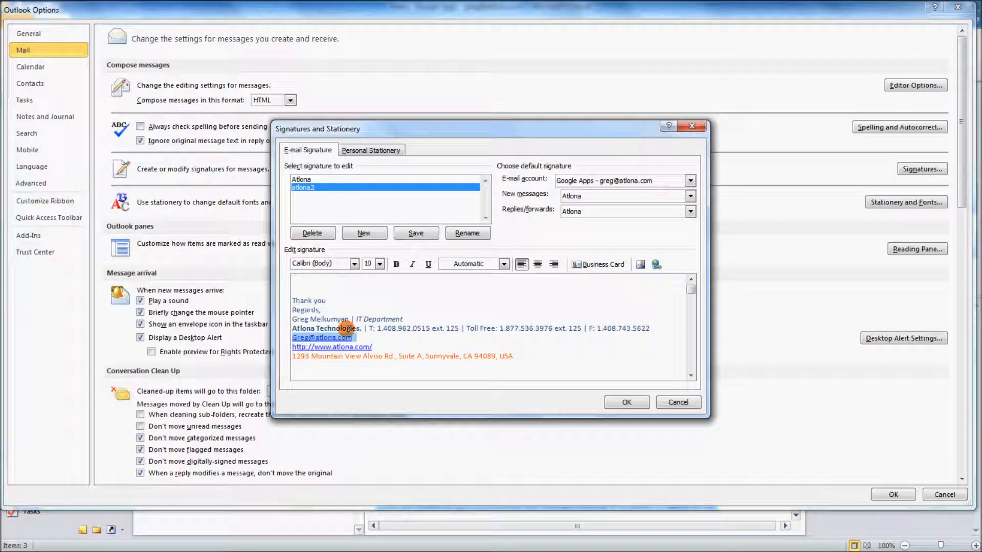
left_click(415, 235)
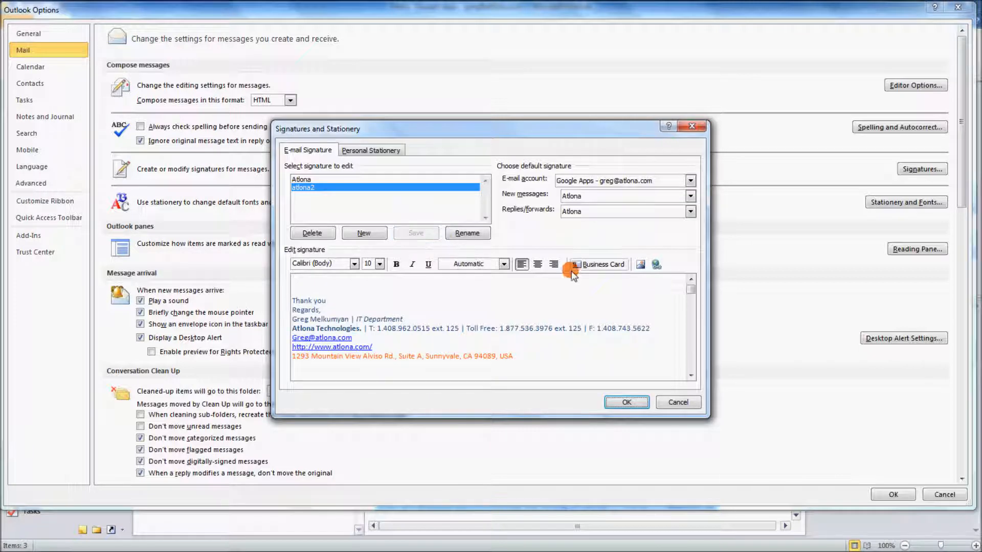
- Make atlona2 the default for new messages and replies/forwards, then close Options
left_click(591, 201)
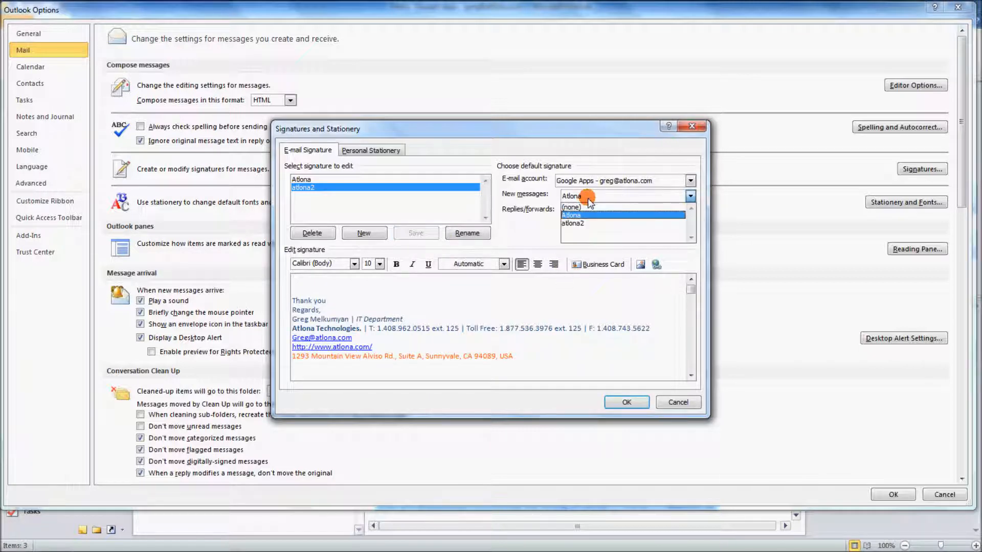
left_click(587, 224)
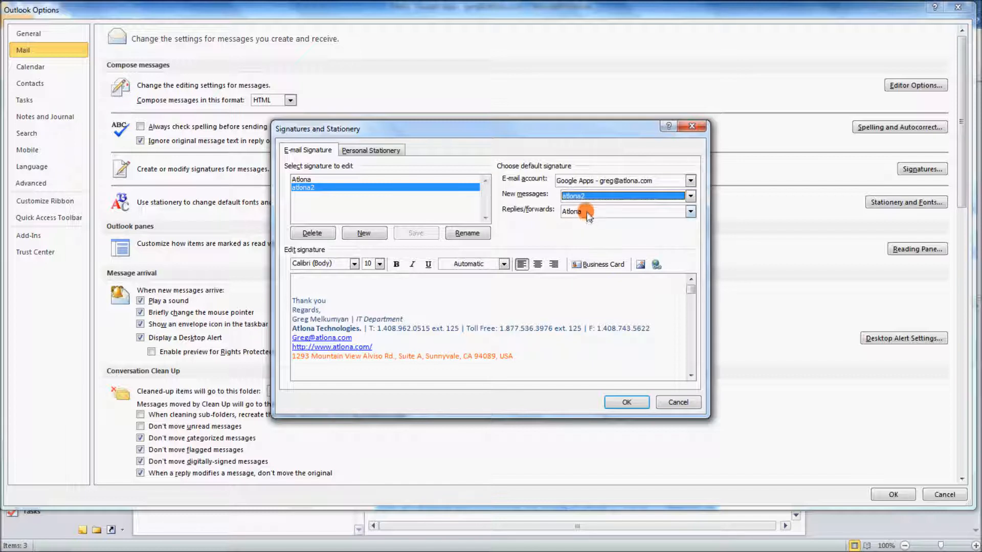
left_click(587, 212)
left_click(584, 239)
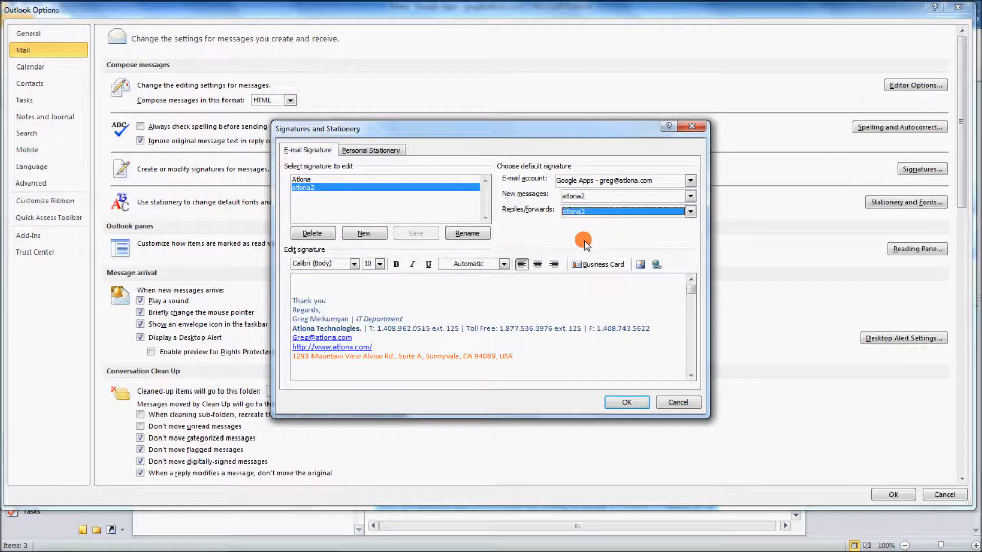
left_click(623, 400)
left_click(955, 8)
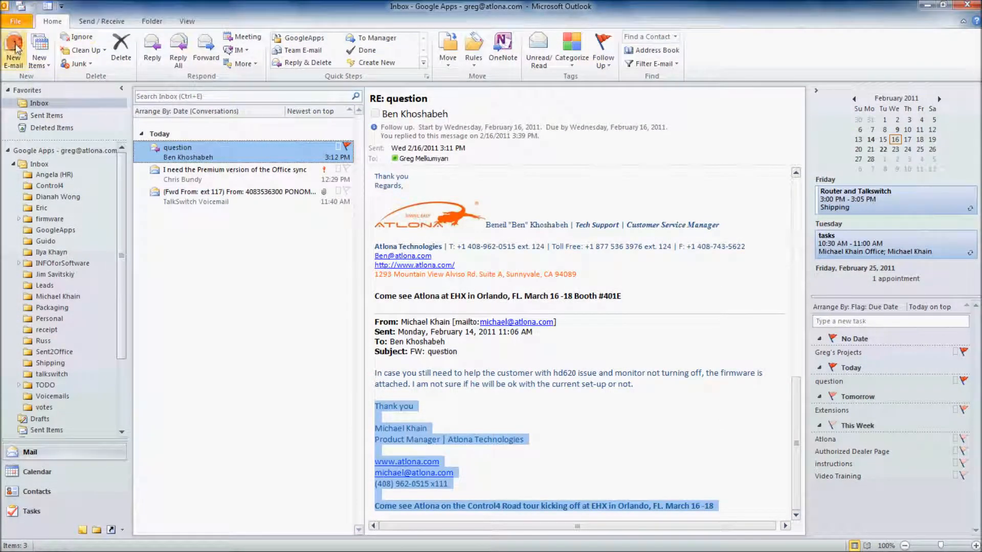
- Confirm atlona2 appears in a new message and a reply, then forward the question message
left_click(11, 53)
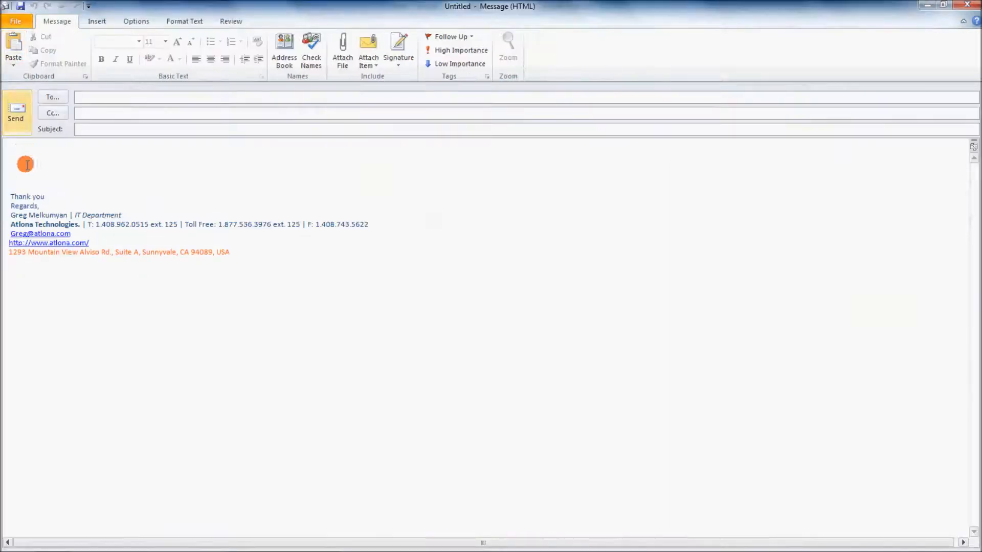
left_click(966, 5)
left_click(151, 59)
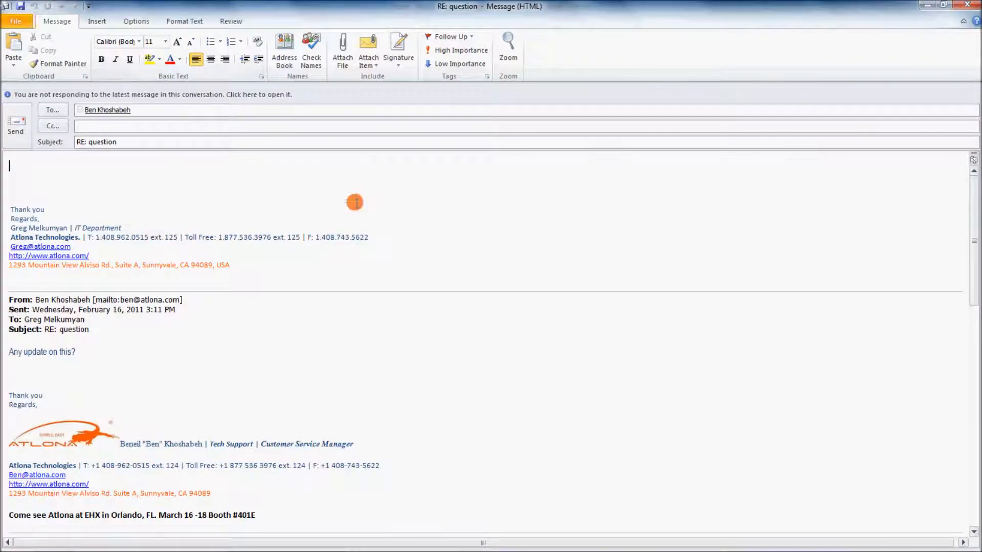
left_click(966, 5)
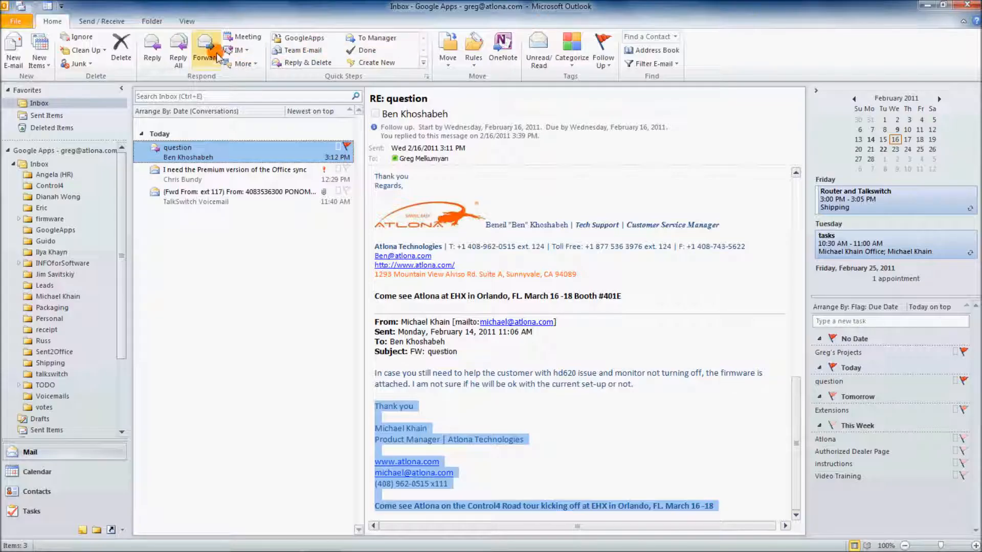
left_click(215, 54)
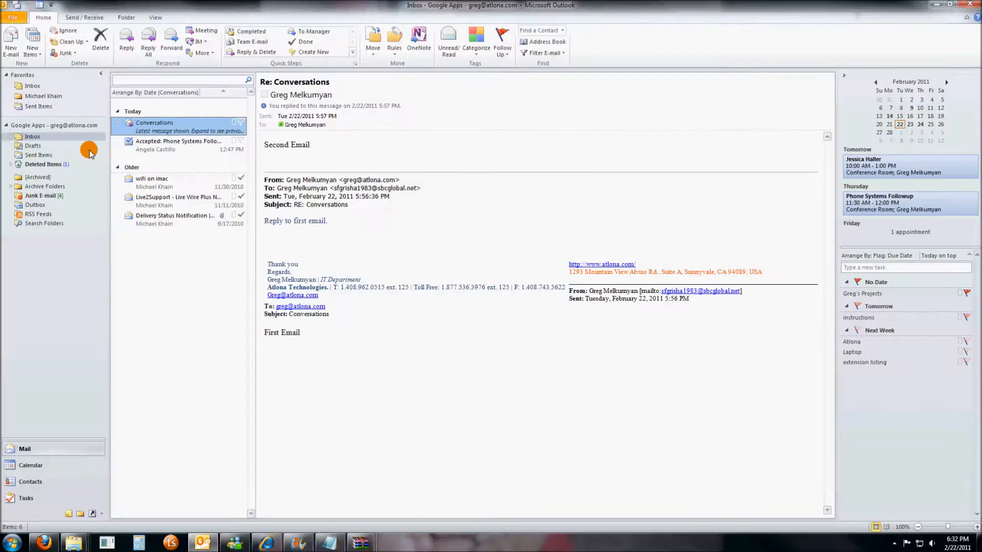
left_click(10, 137)
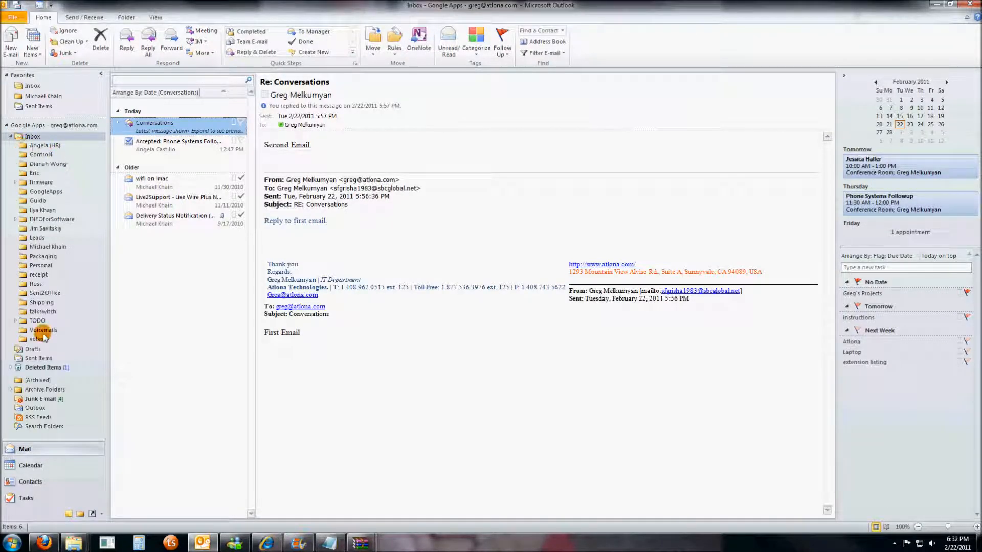
left_click(16, 182)
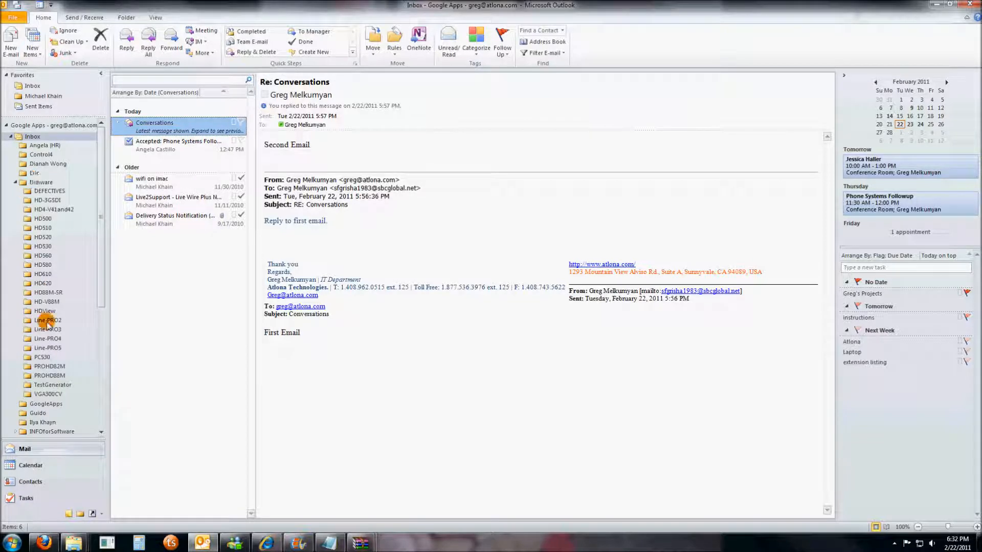
left_click(11, 137)
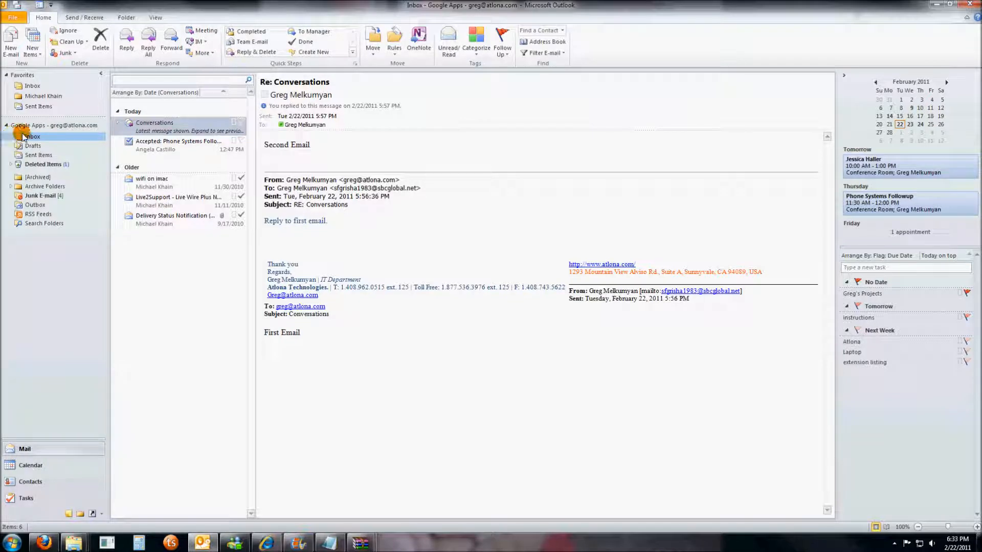
- Add an Inbox2 folder to the Google Apps account and open the empty folder
right_click(29, 127)
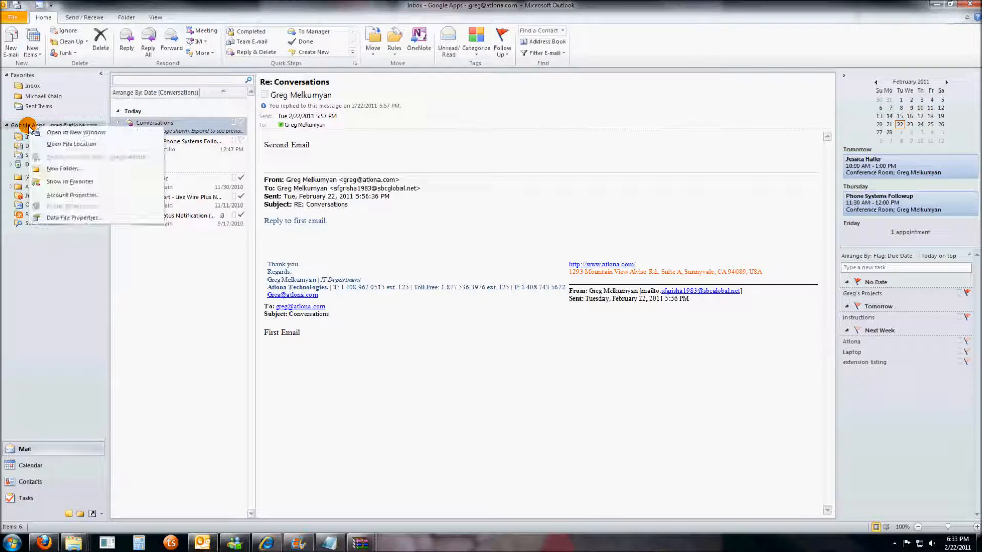
left_click(61, 169)
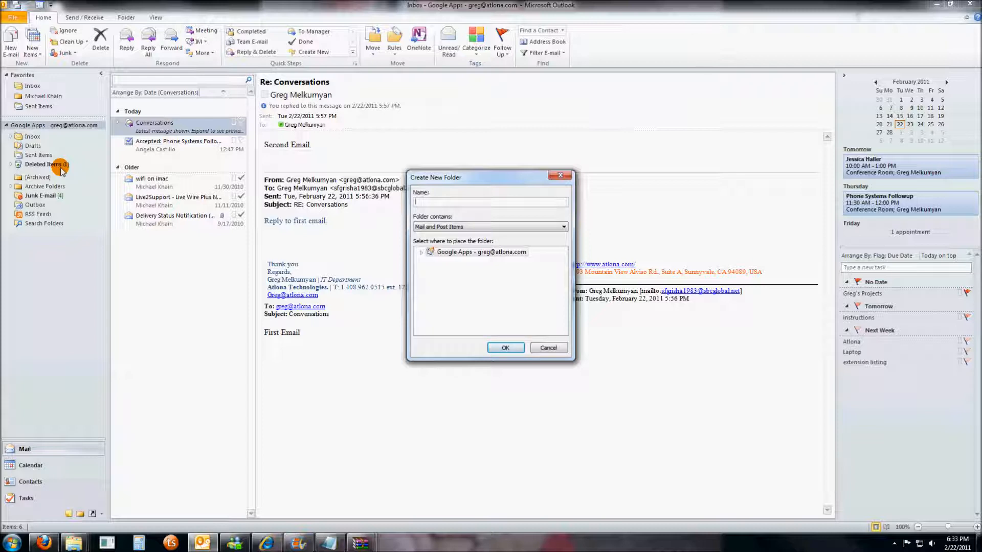
type("Inbox2")
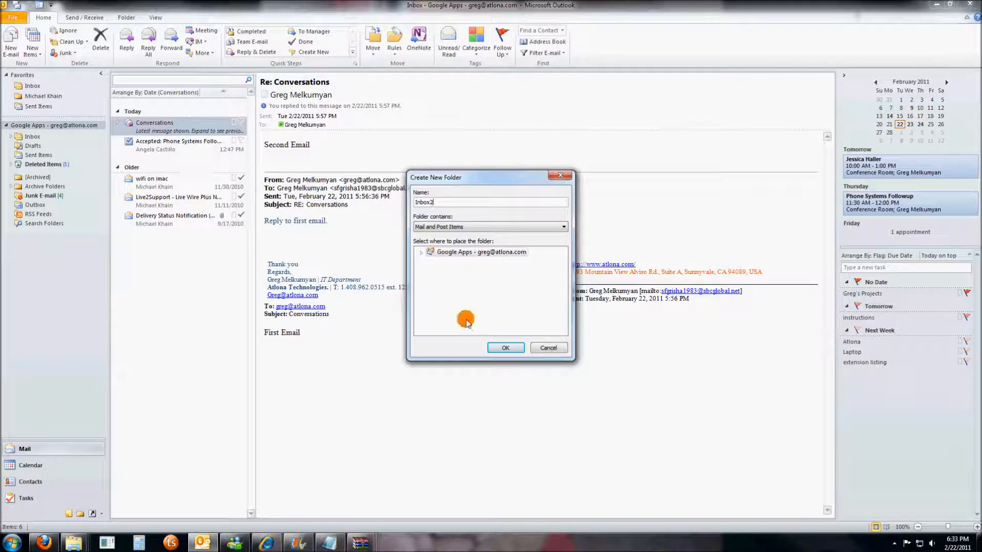
left_click(503, 348)
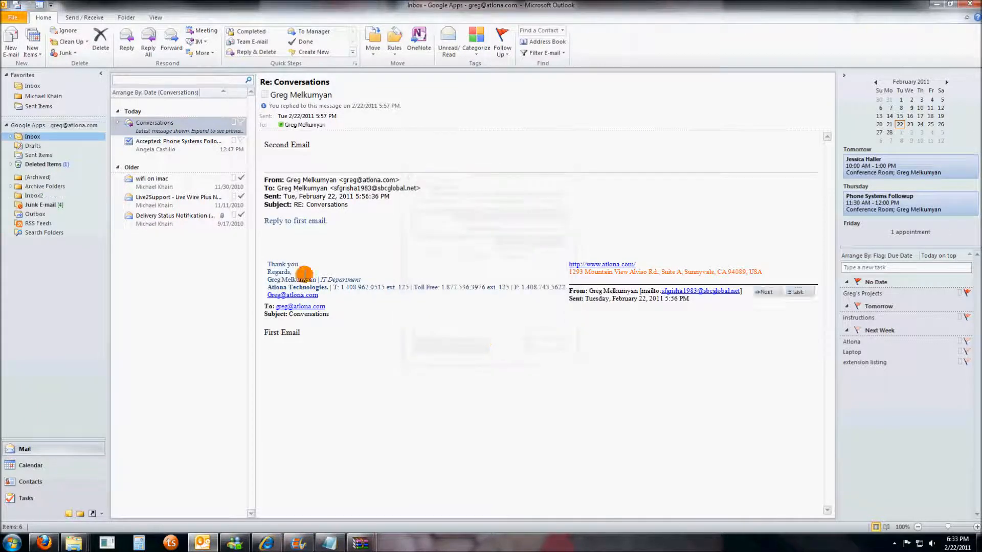
left_click(29, 196)
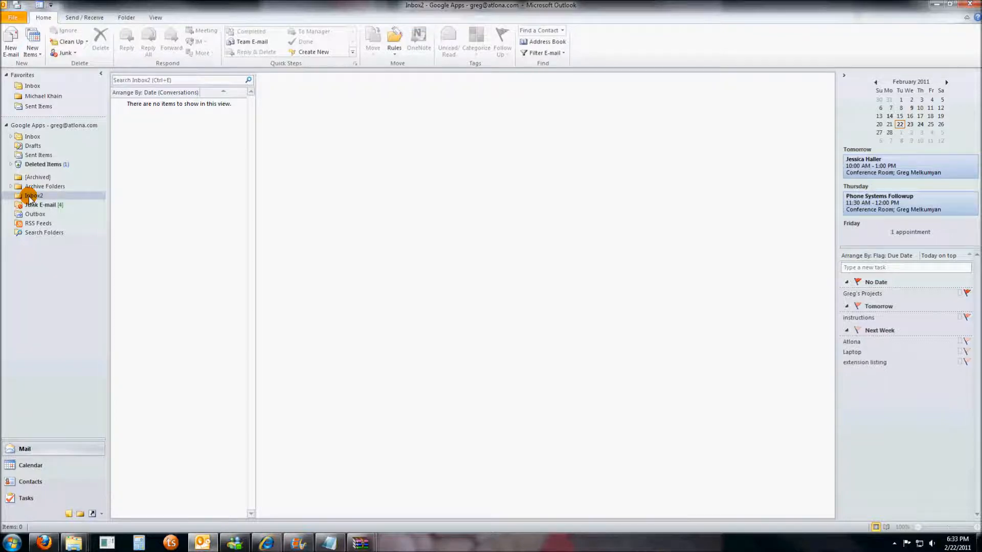
- Create a folder named Subfolder inside Inbox2 and expand Inbox2 to show it
right_click(30, 198)
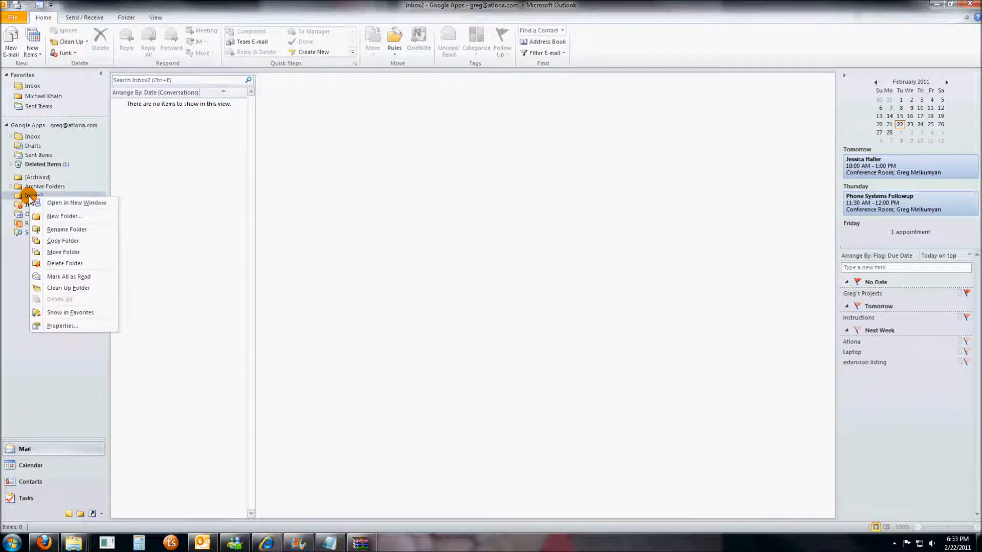
left_click(54, 217)
type("Subfolder")
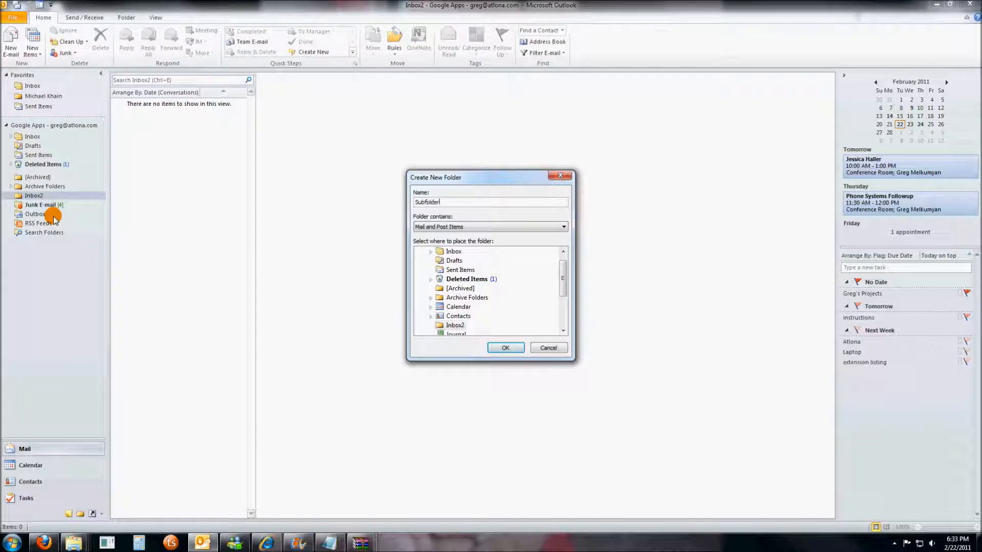
left_click(501, 347)
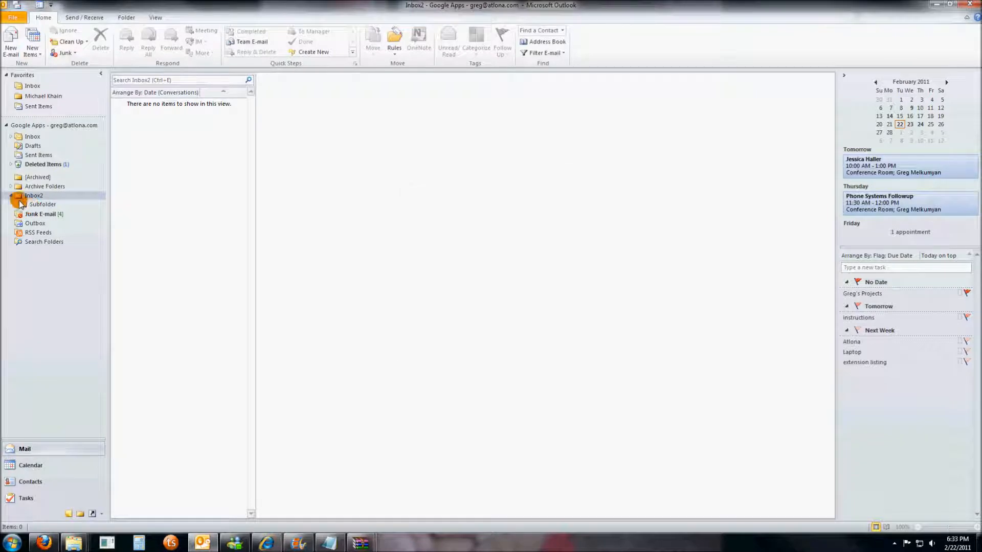
left_click(11, 196)
left_click(11, 196)
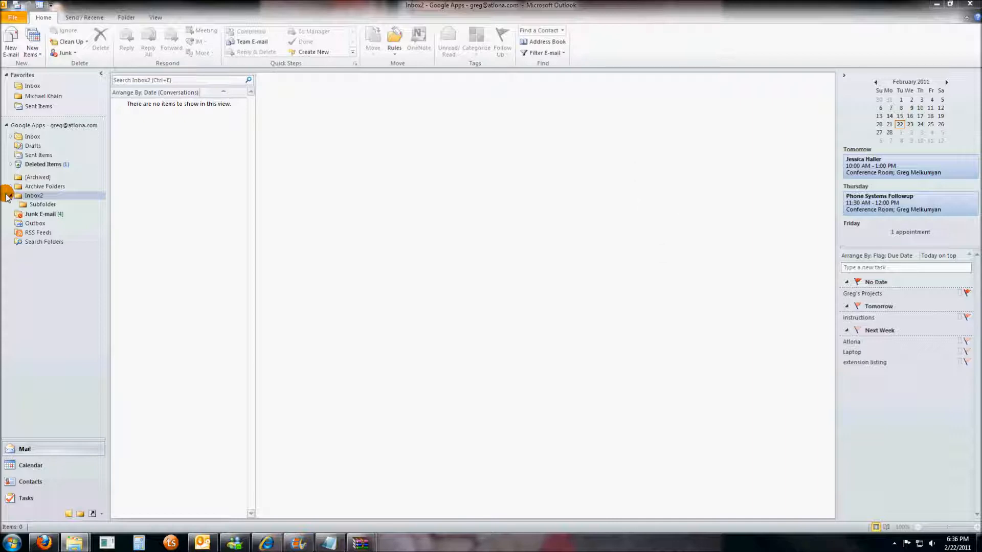
- Move all five Inbox messages into Inbox2 and open Inbox2 to check them
left_click(31, 86)
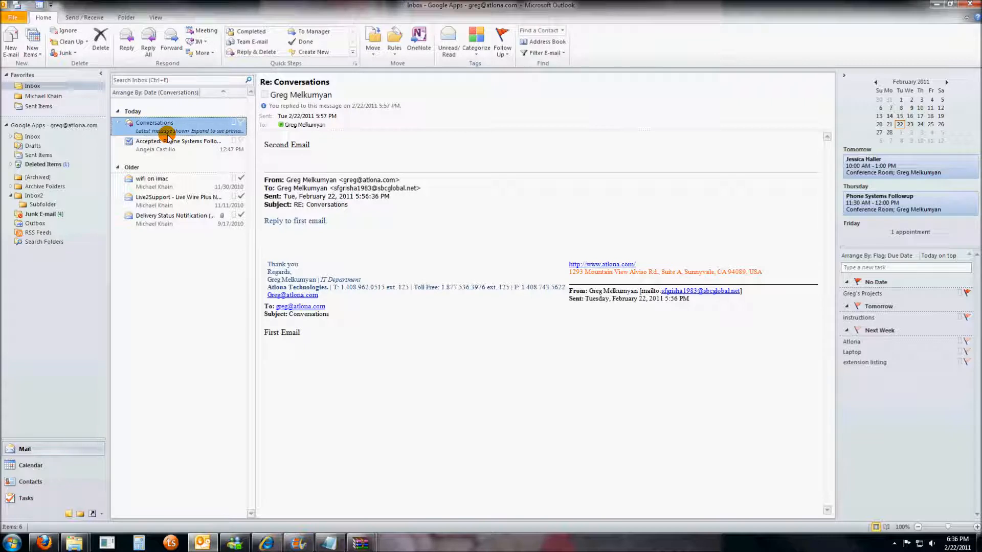
left_click(164, 227, "shift")
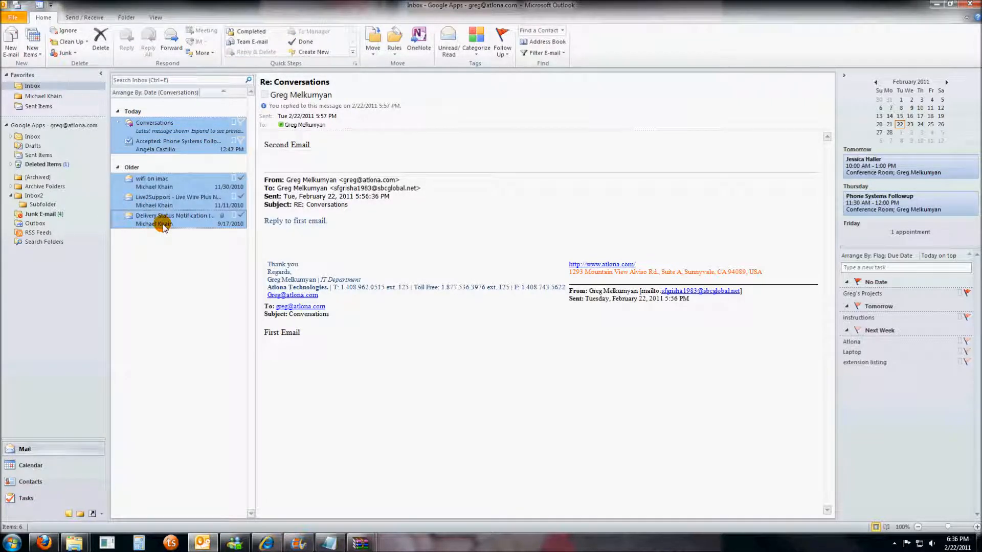
left_click_drag(163, 227, 36, 199)
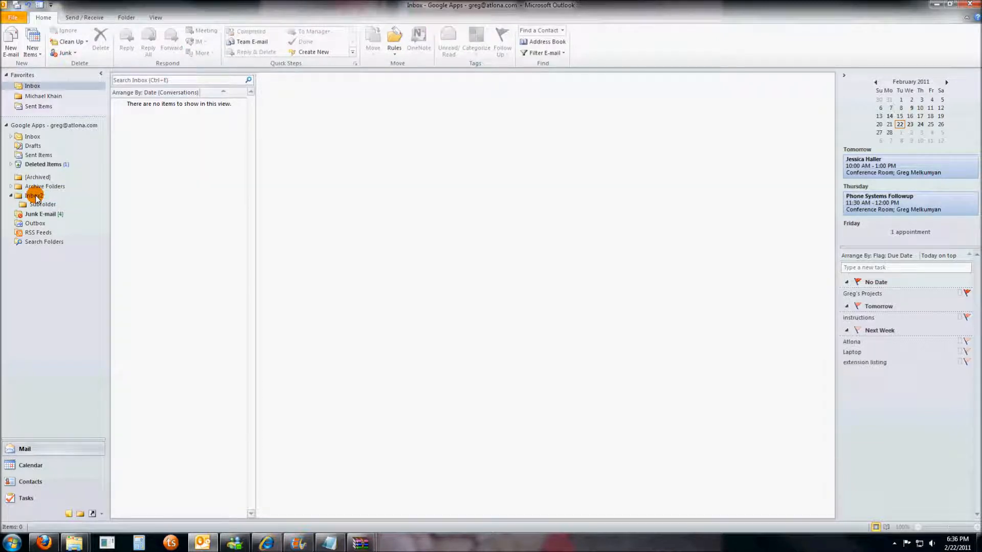
left_click(35, 198)
- File the 'wifi on imac' message into Subfolder, confirm it there, then return to Inbox2
left_click_drag(186, 125, 174, 265)
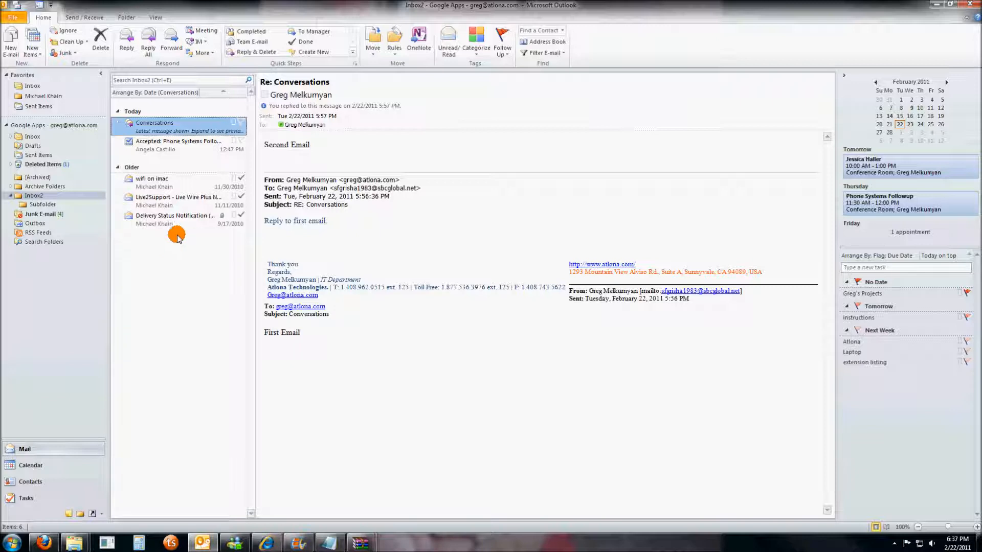
left_click(173, 183)
left_click_drag(172, 183, 53, 206)
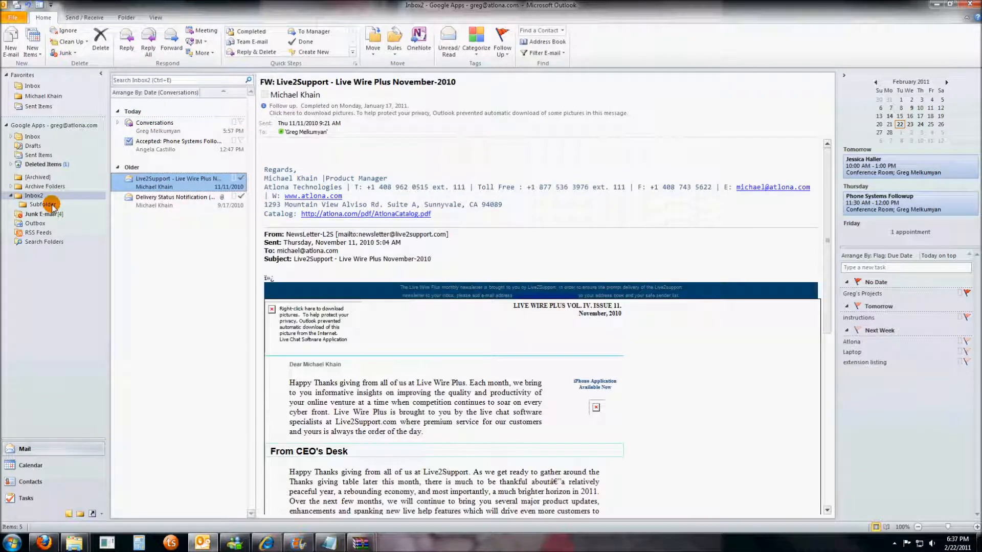
left_click(53, 206)
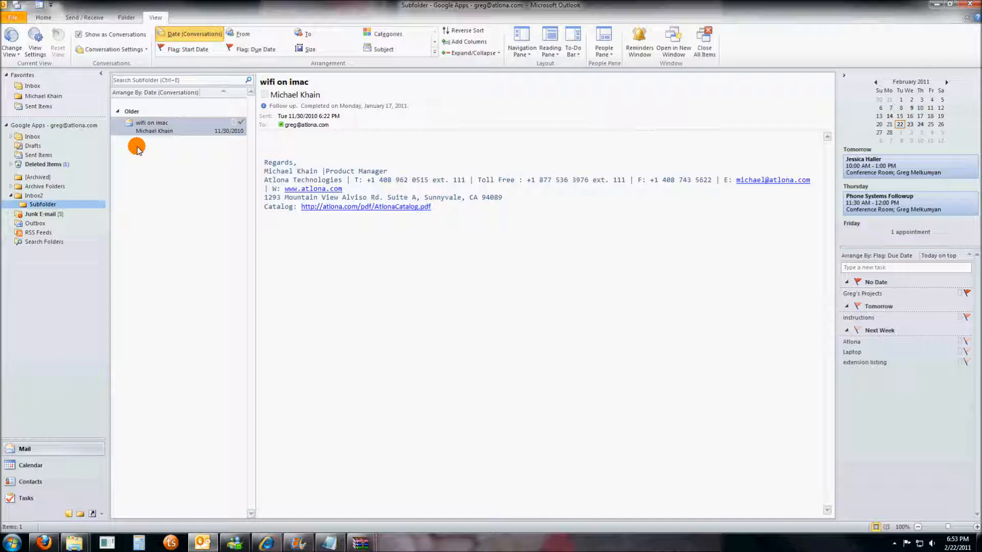
left_click(136, 147)
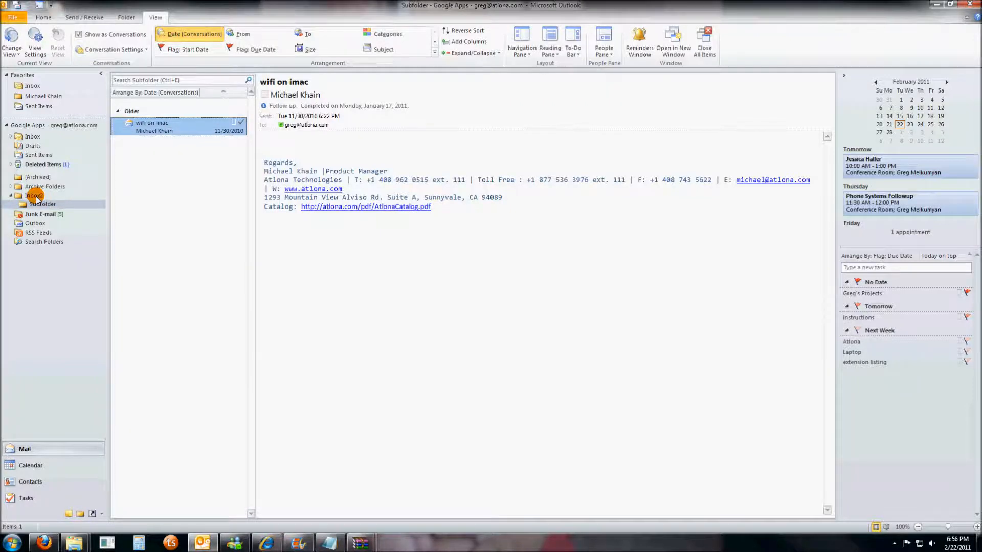
left_click(34, 196)
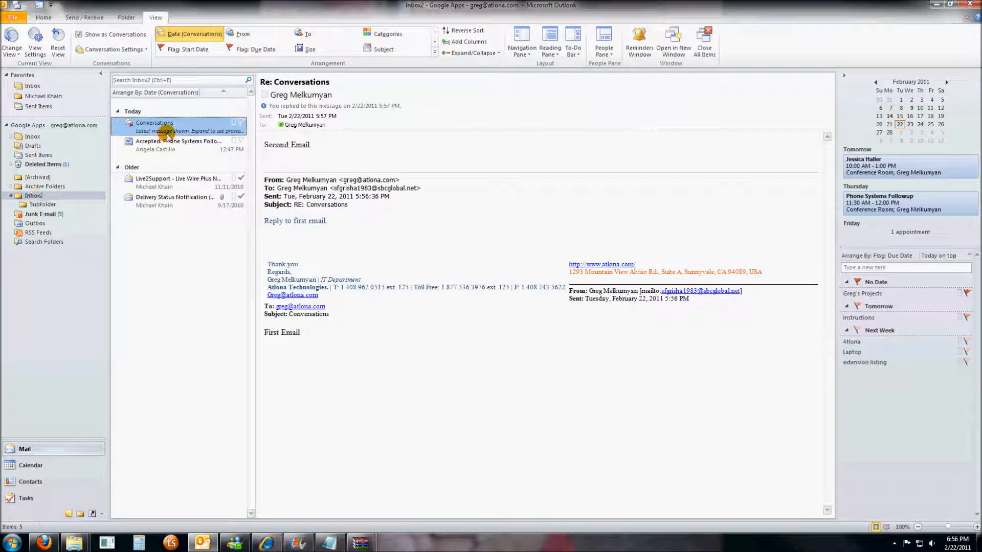
- Expand the Conversations thread, select its latest message, and switch to the View ribbon
left_click(117, 124)
left_click(159, 133)
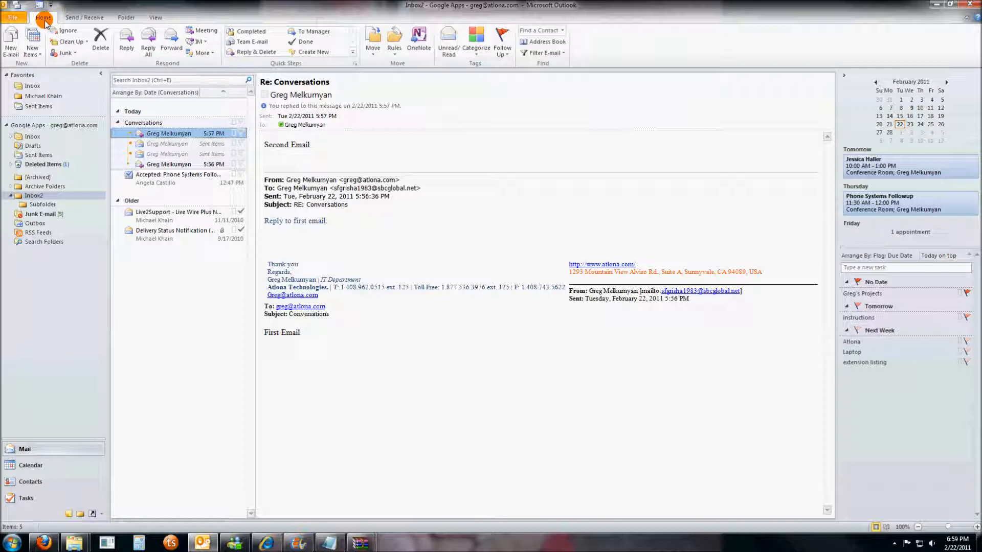
left_click(155, 17)
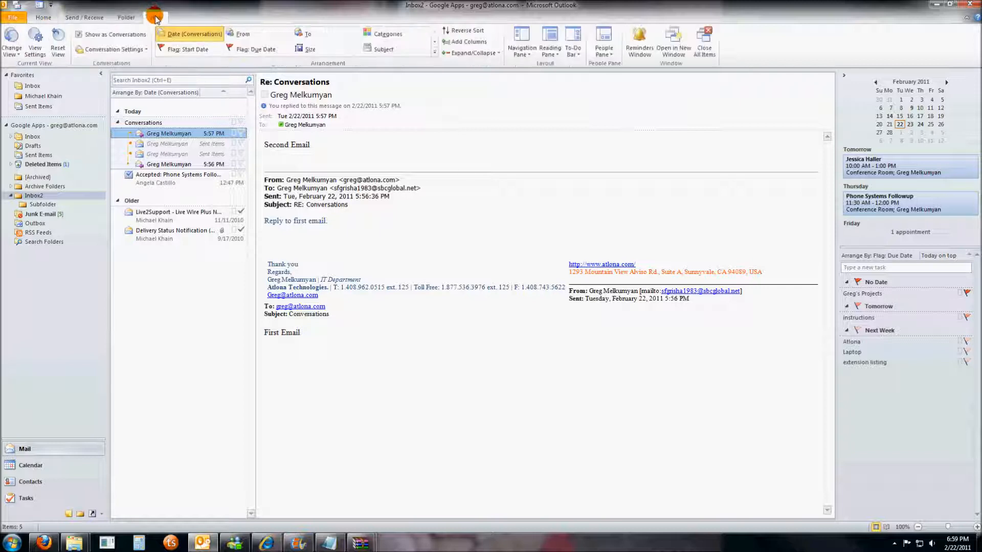
- Turn off Show as Conversations for this folder only, then read the First and Second Email messages
left_click(79, 36)
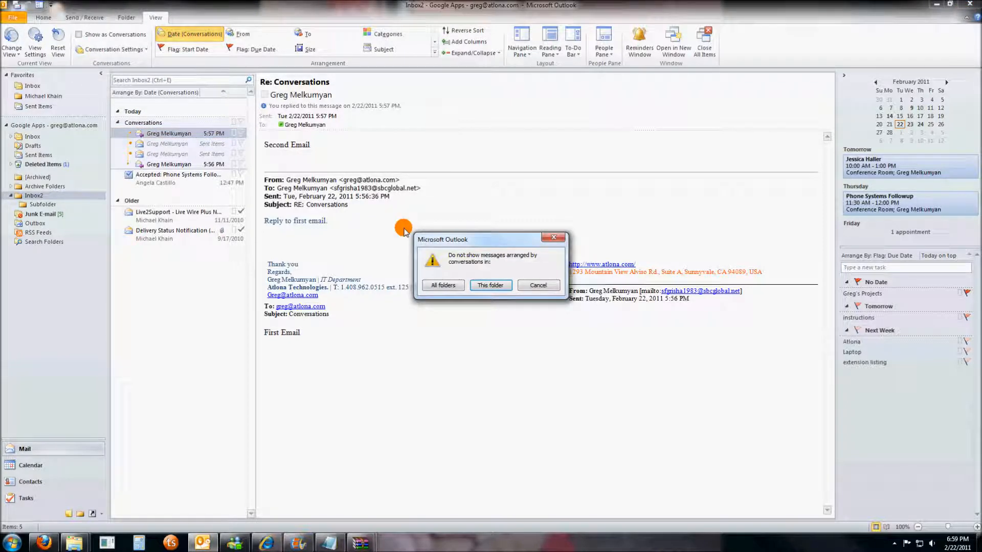
left_click(500, 286)
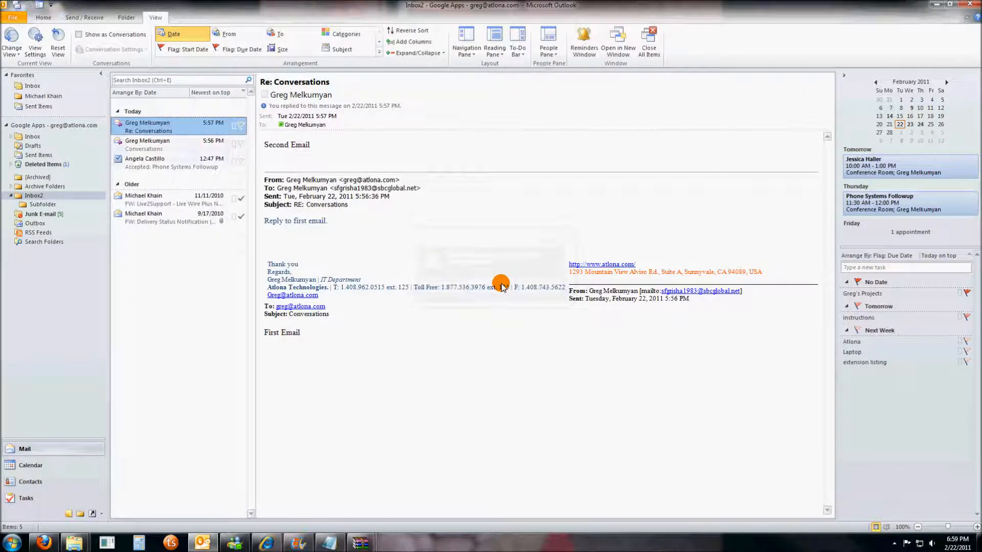
left_click(174, 143)
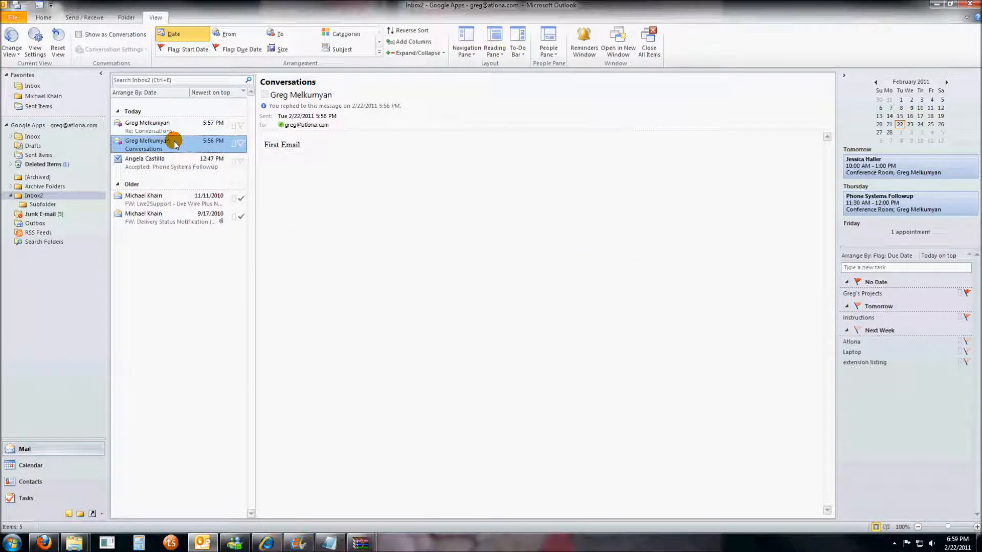
left_click(174, 128)
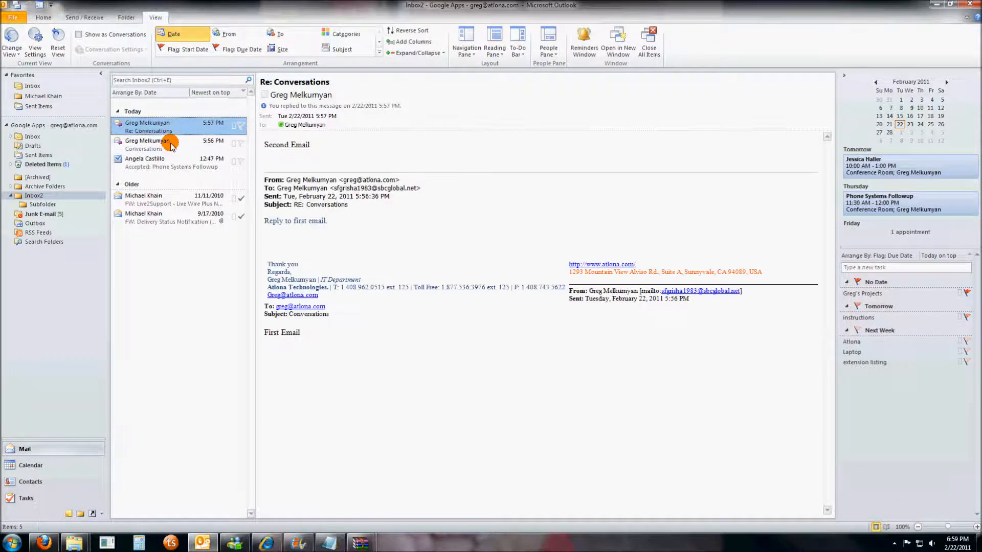
left_click(170, 142)
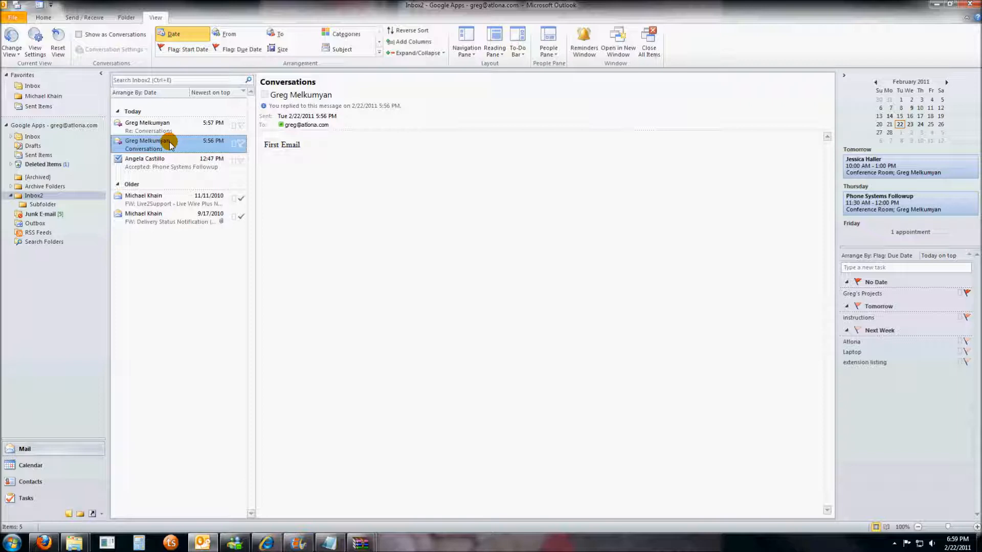
- Read the Conversations replies in Sent Items, then go back to Inbox2
left_click(45, 106)
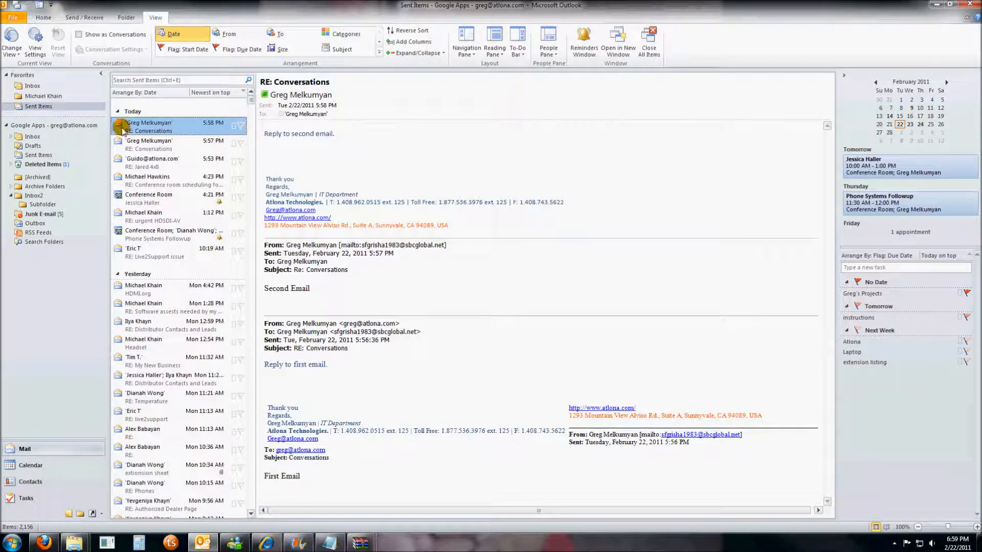
left_click(147, 141)
left_click(148, 128)
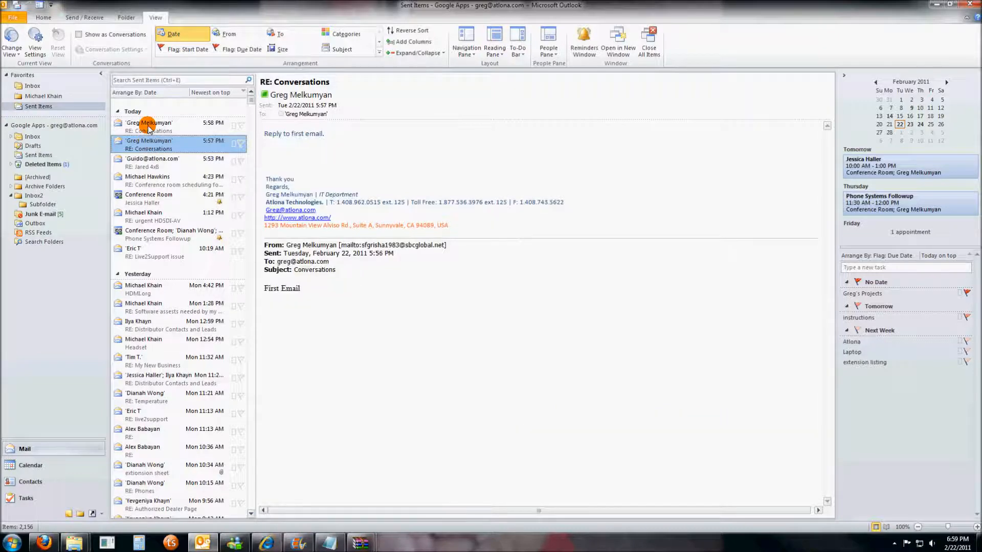
left_click(32, 196)
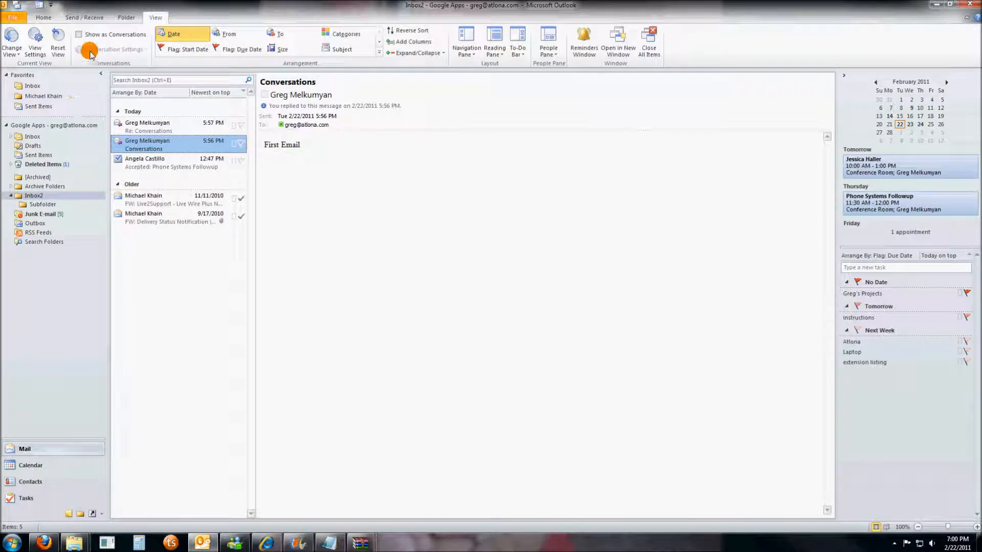
- Turn Show as Conversations back on for this folder only, read the bundled thread, and return to Inbox2
left_click(80, 36)
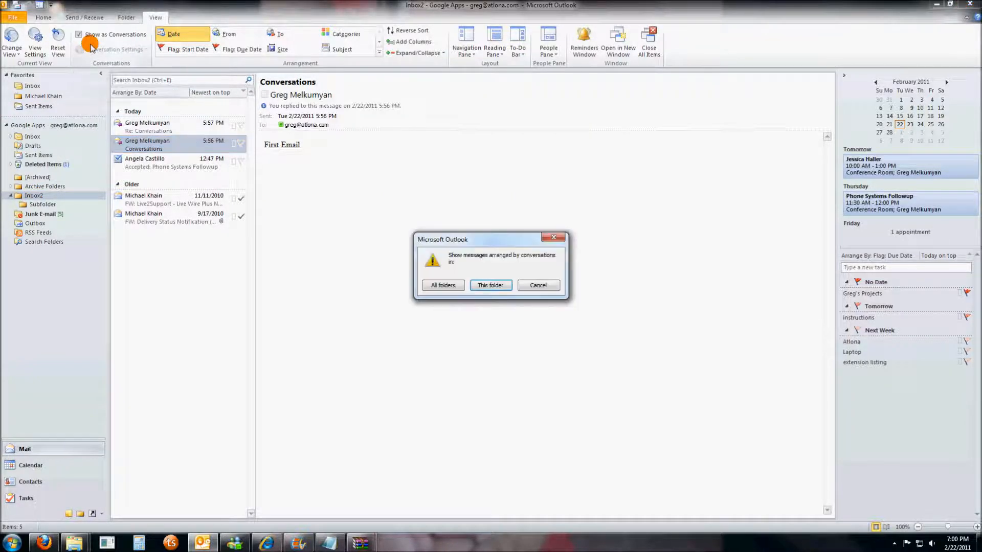
left_click(492, 287)
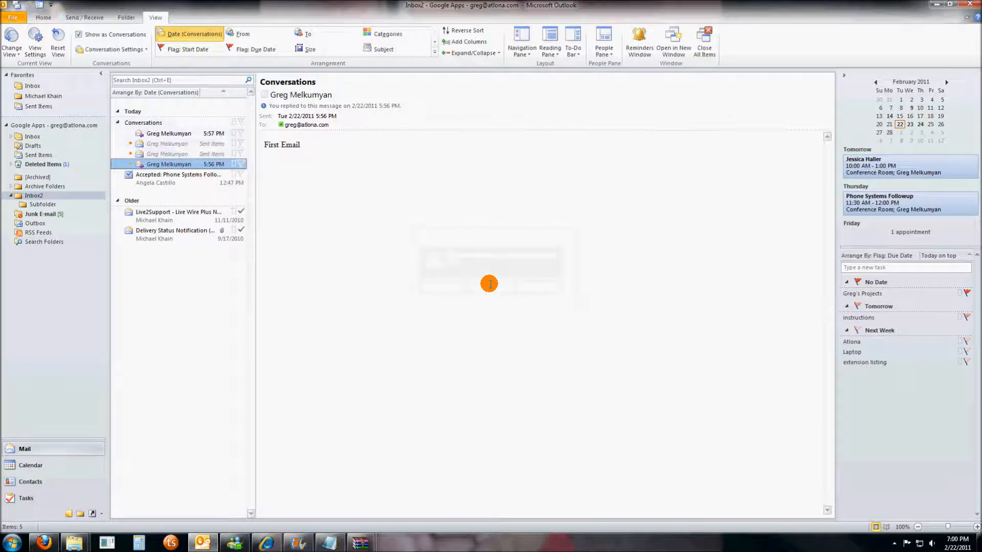
left_click(175, 145)
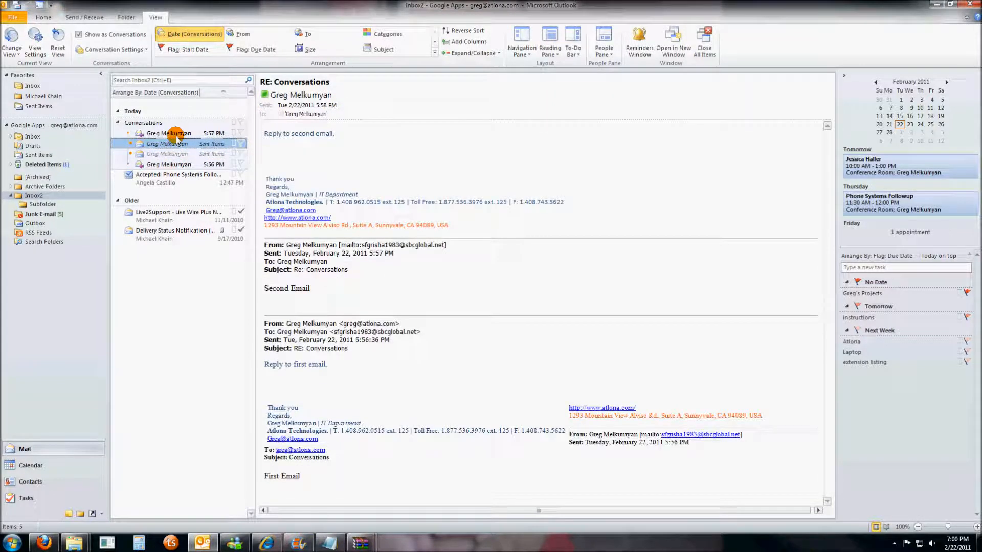
left_click(174, 133)
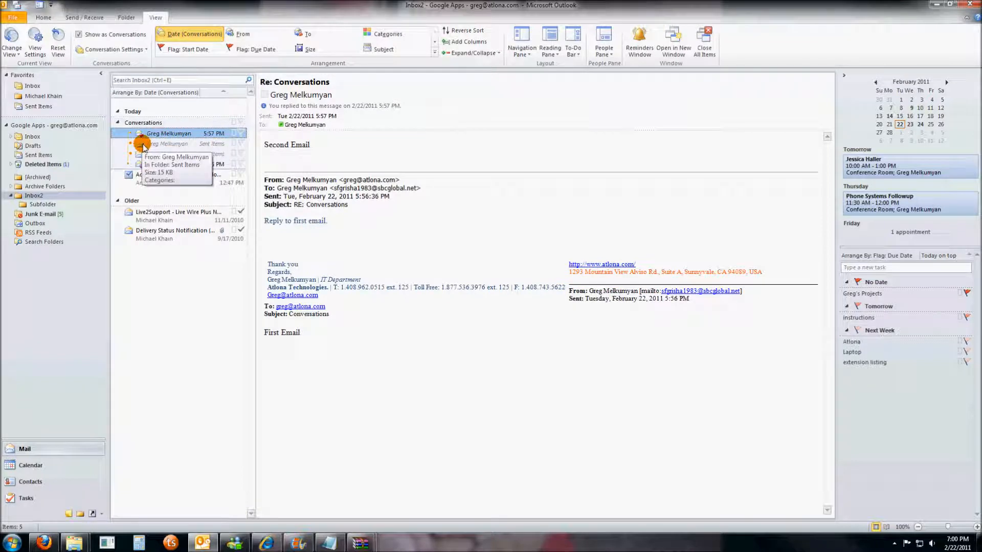
left_click(51, 109)
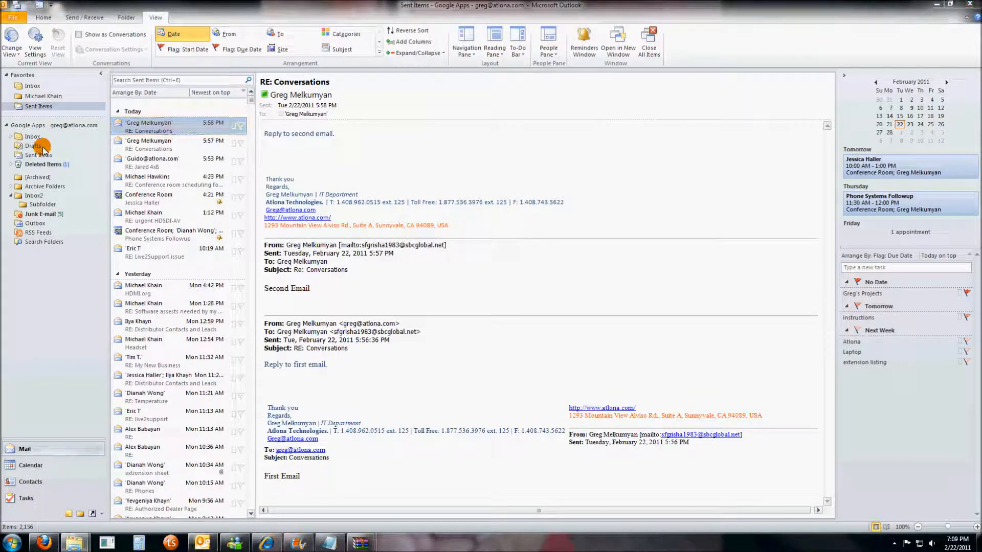
left_click(35, 196)
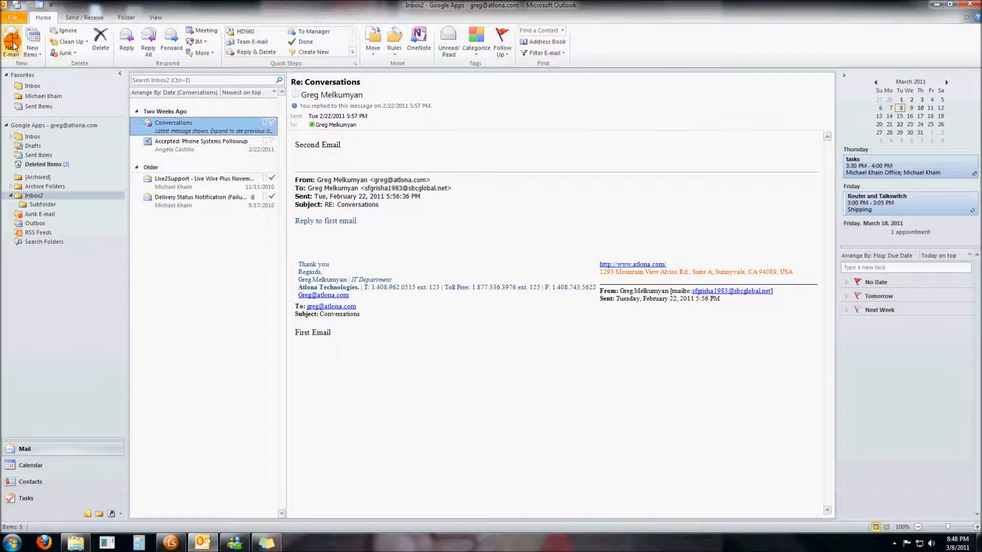
- Open Manage Rules & Alerts from the File page and move the dialog up and left
left_click(13, 18)
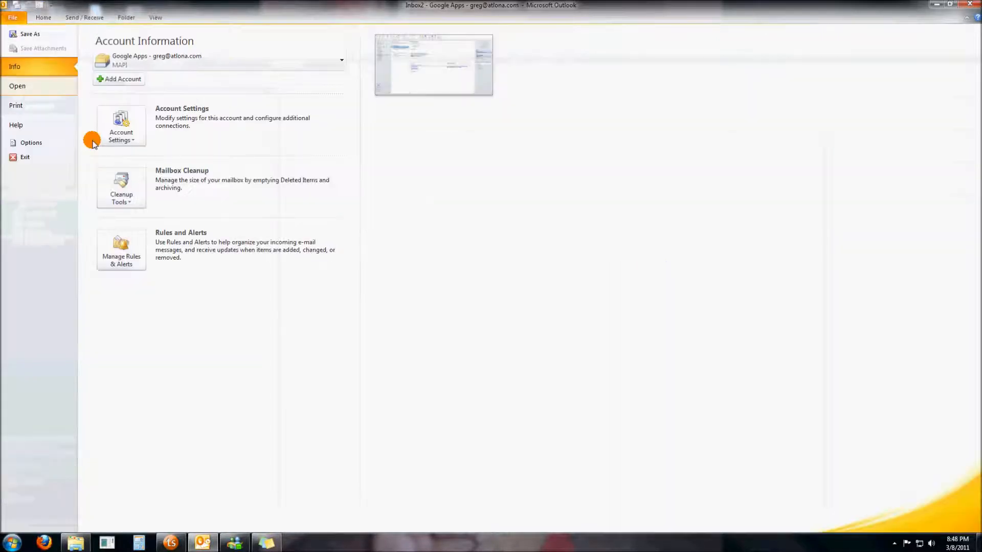
left_click(125, 254)
left_click_drag(474, 159, 447, 99)
- Read the descriptions of SentToOffice, From Ilya, From Michael and Clear categories on mail
left_click(371, 156)
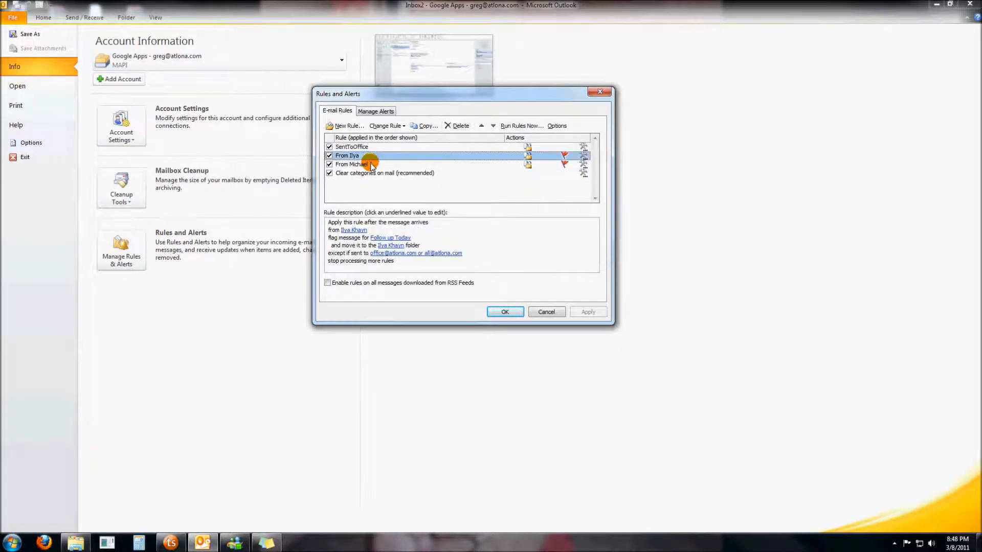
left_click(371, 164)
left_click(372, 174)
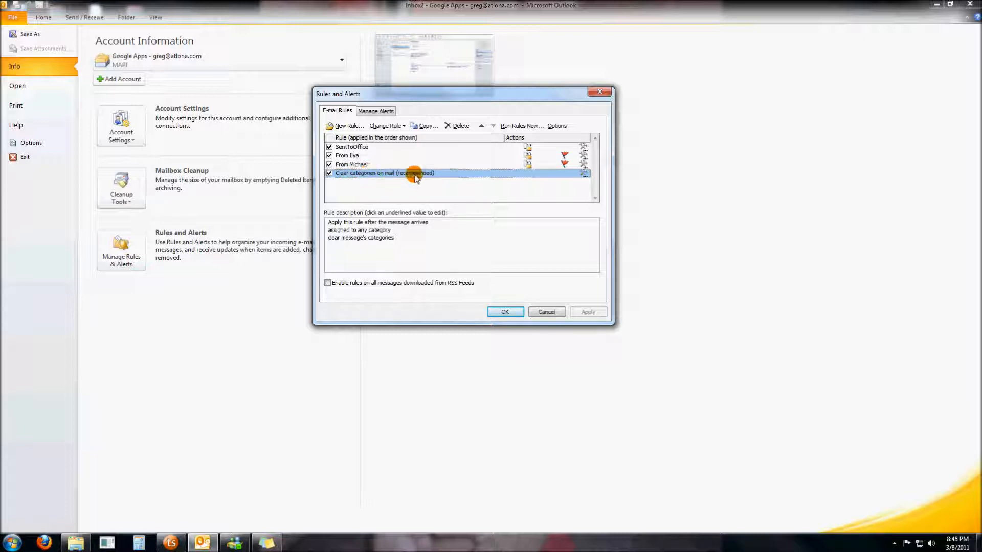
left_click(364, 147)
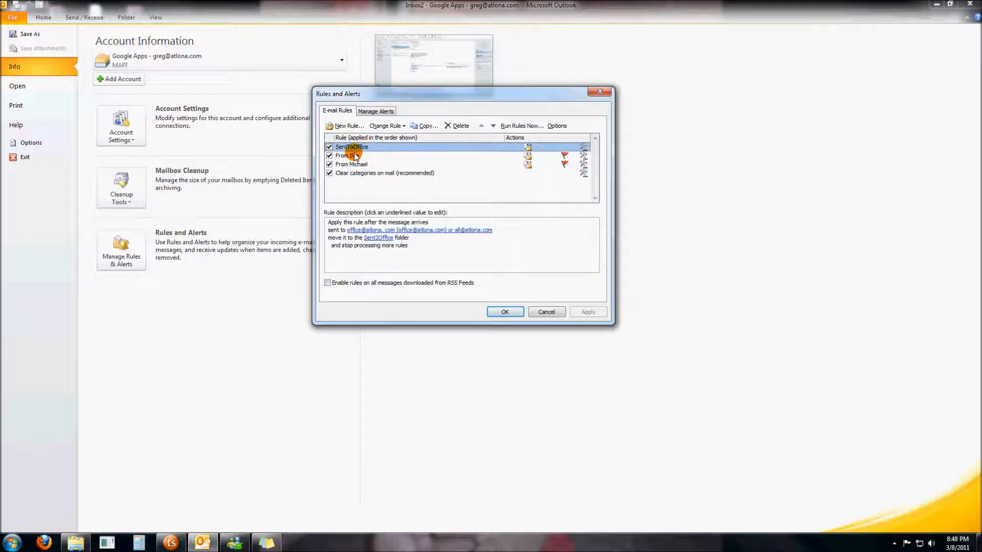
left_click(352, 156)
left_click(354, 164)
left_click(351, 147)
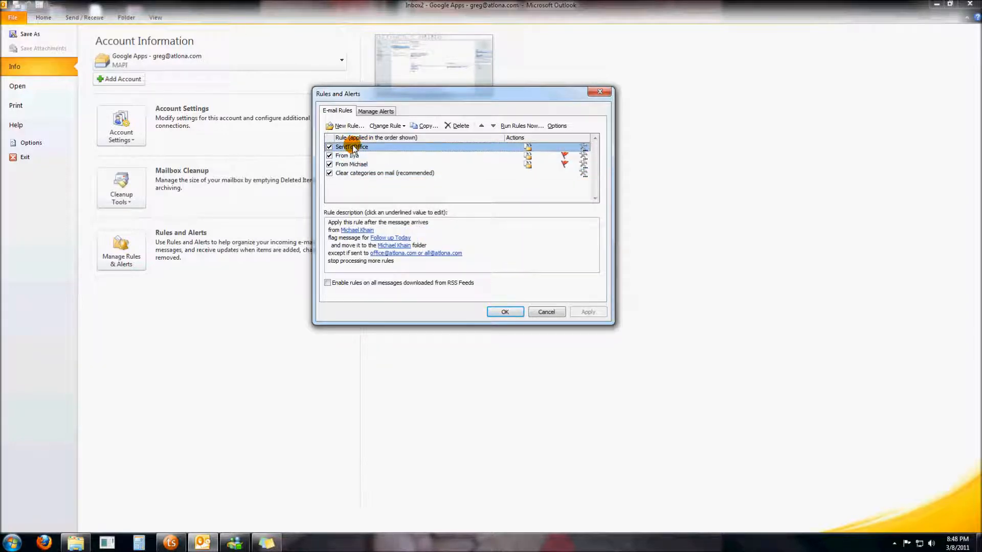
left_click(353, 156)
left_click(350, 164)
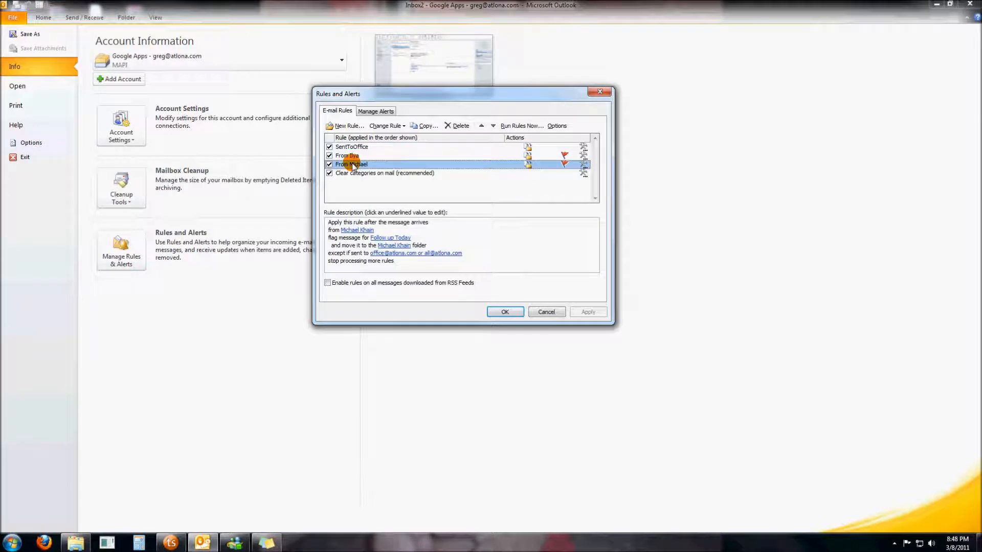
left_click(356, 148)
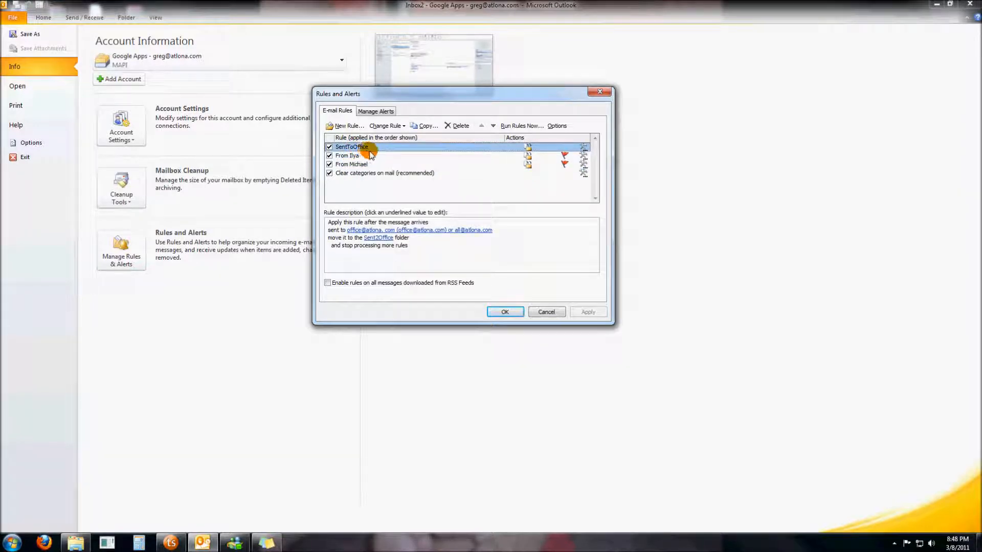
left_click(343, 235)
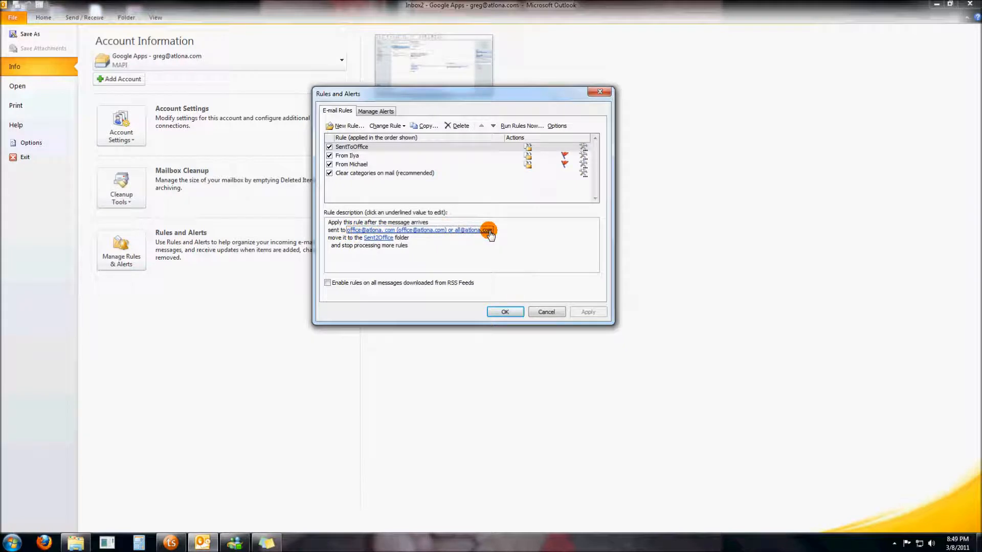
key("Tab")
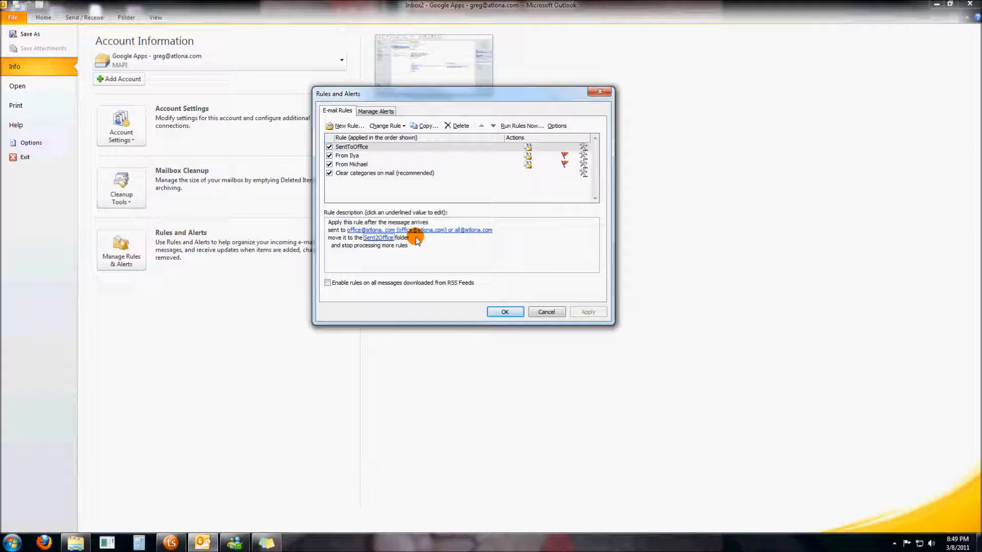
left_click(359, 156)
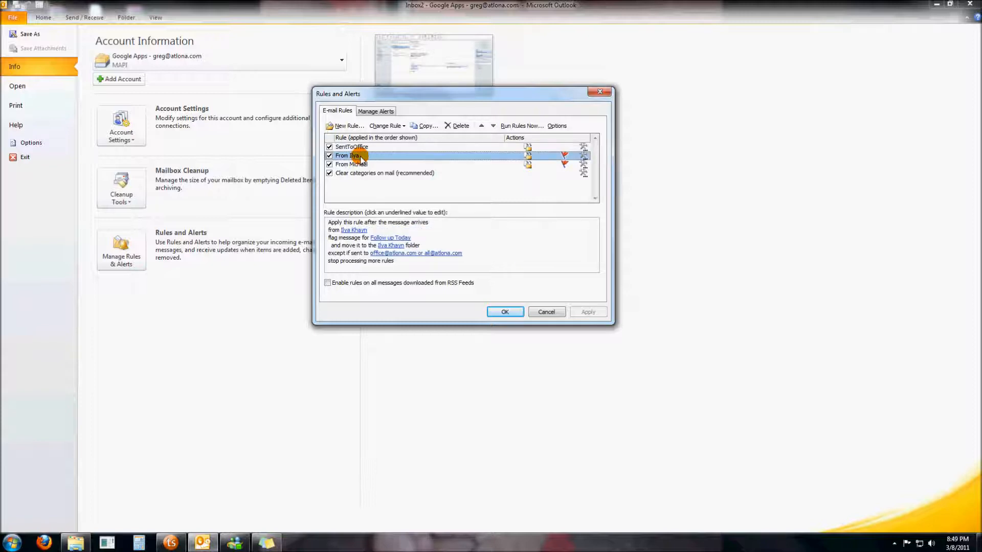
left_click(364, 165)
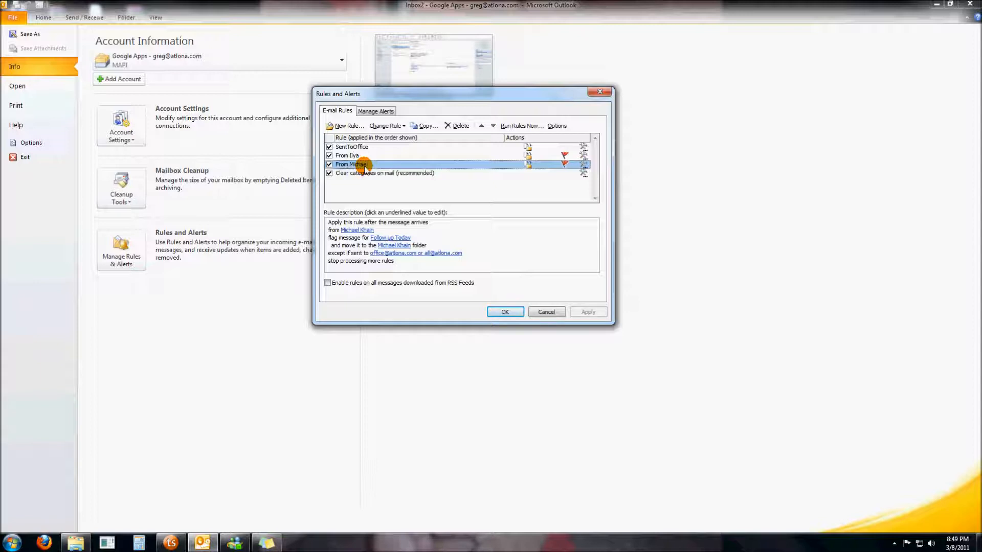
left_click(361, 156)
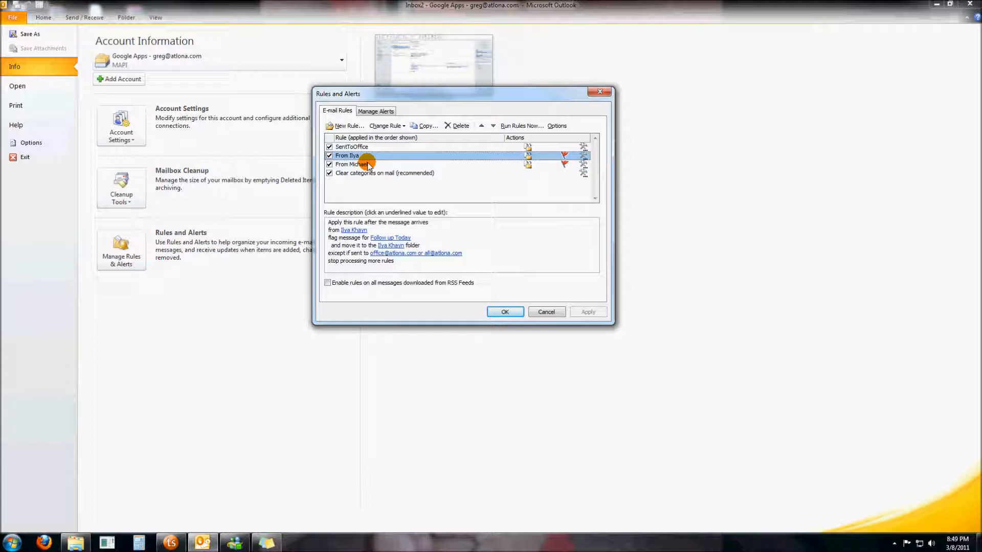
left_click(369, 164)
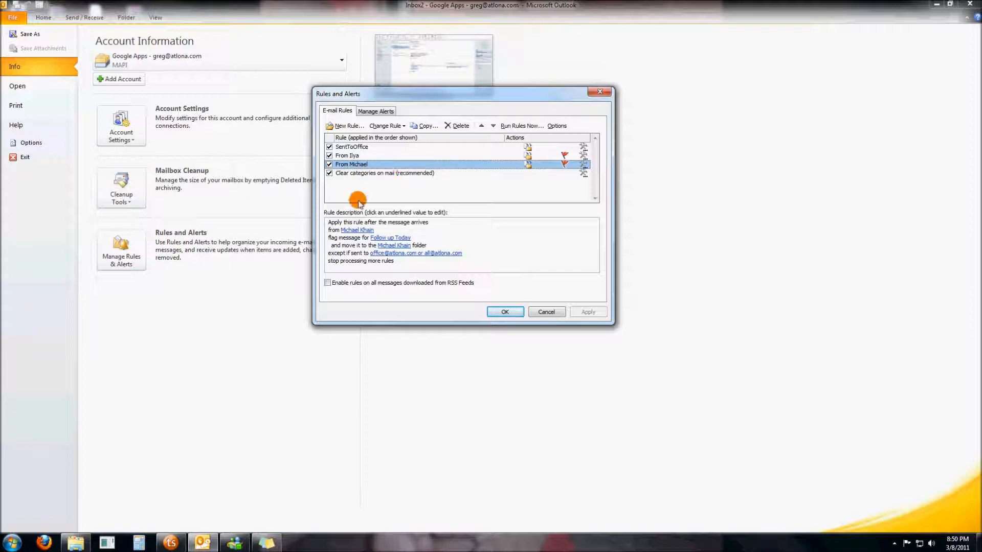
left_click(359, 236)
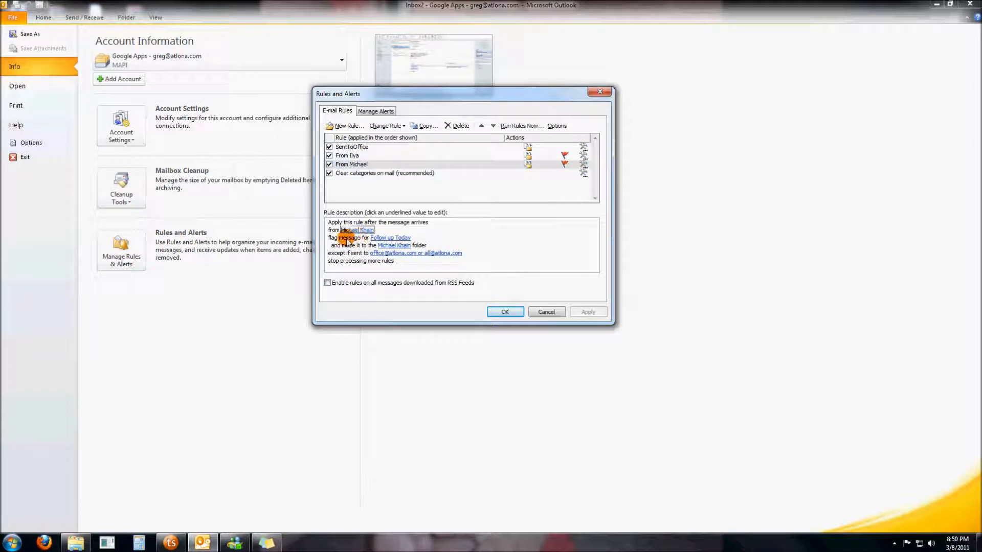
left_click(394, 238)
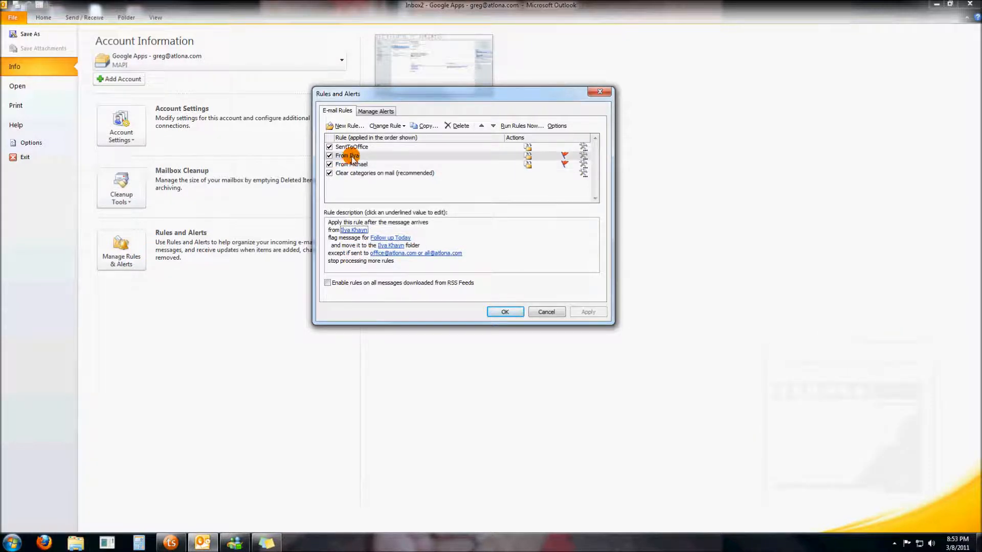
left_click(351, 156)
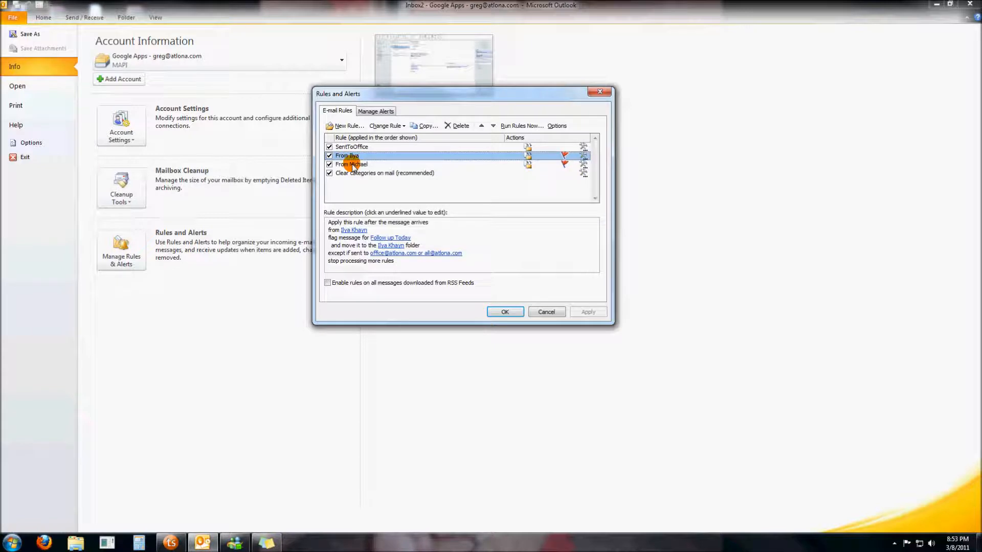
left_click(352, 165)
left_click(351, 156)
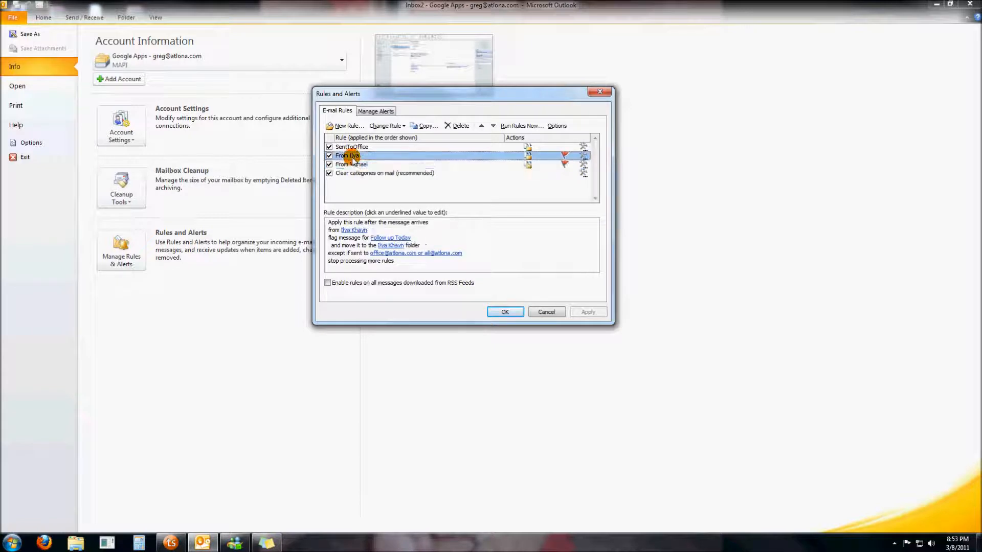
left_click(351, 249)
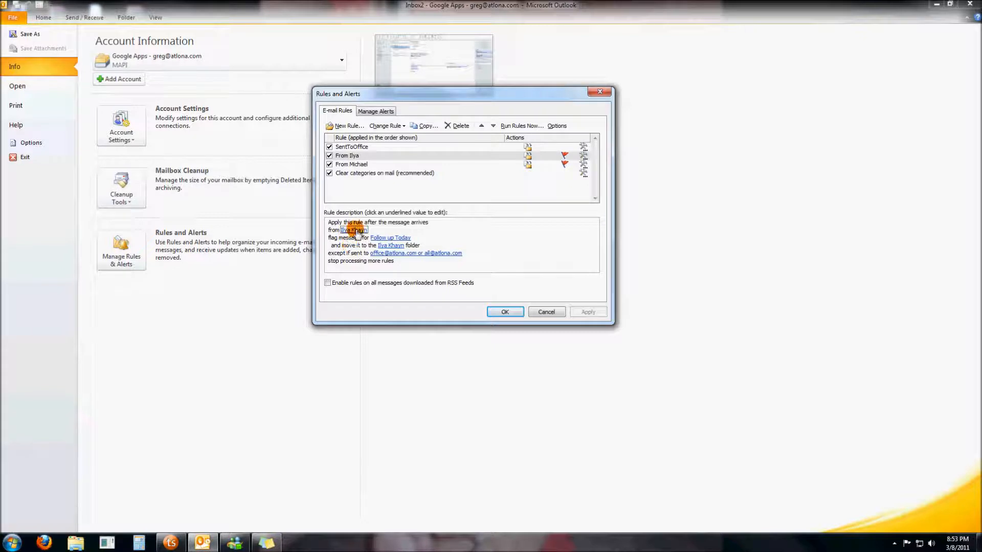
left_click(384, 246)
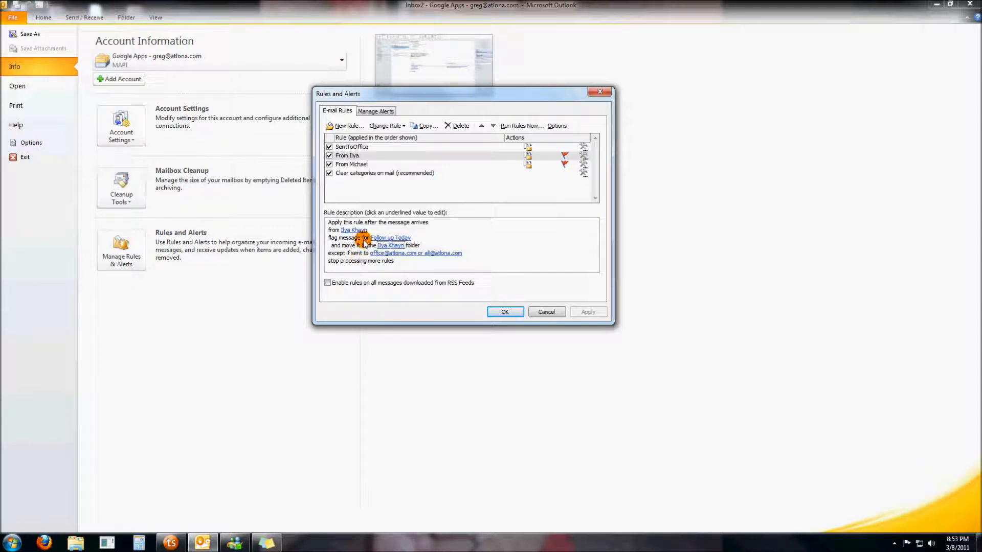
left_click(384, 240)
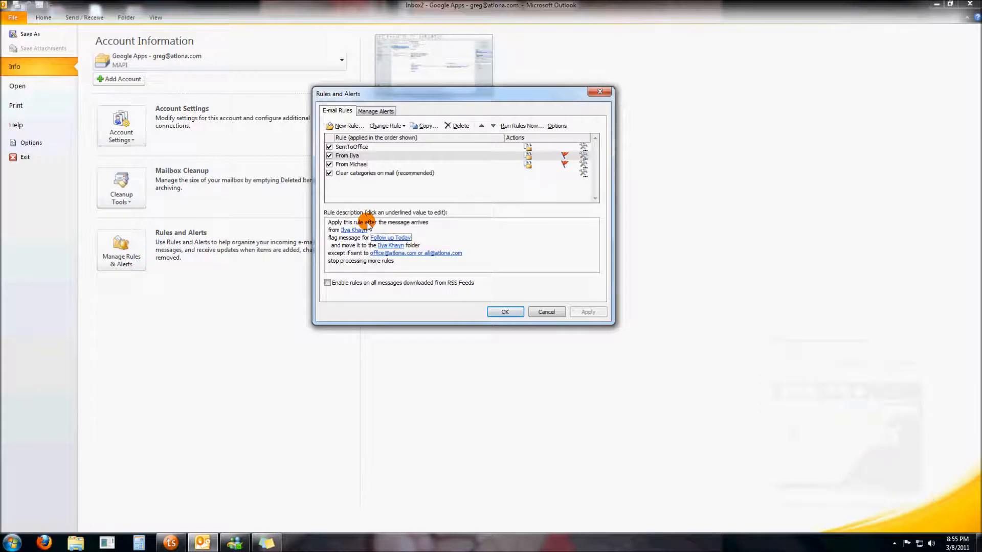
- Start a new rule, preview the template descriptions, and pick the move-from-someone-to-folder template
left_click(345, 125)
left_click_drag(423, 73, 437, 72)
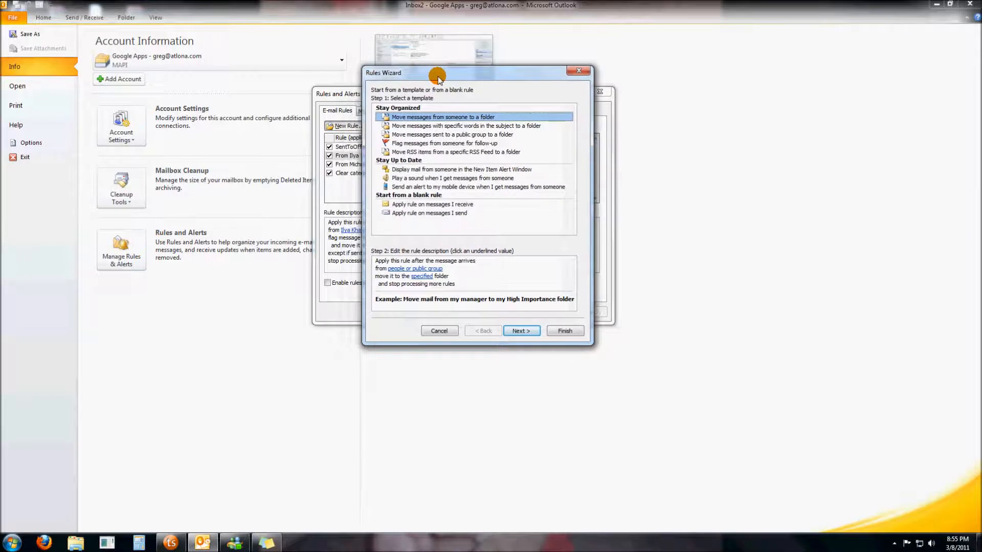
left_click(436, 126)
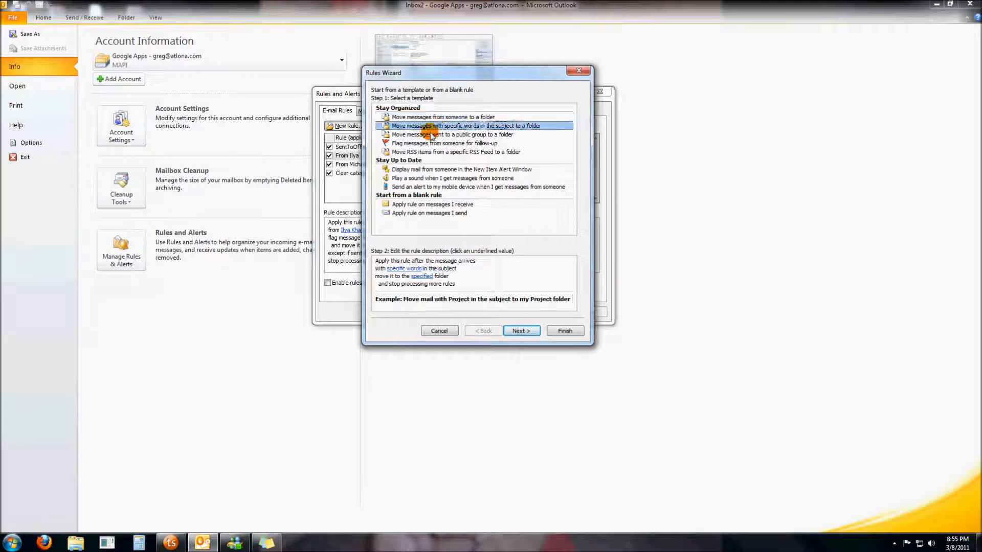
left_click(432, 135)
left_click(431, 144)
left_click(429, 152)
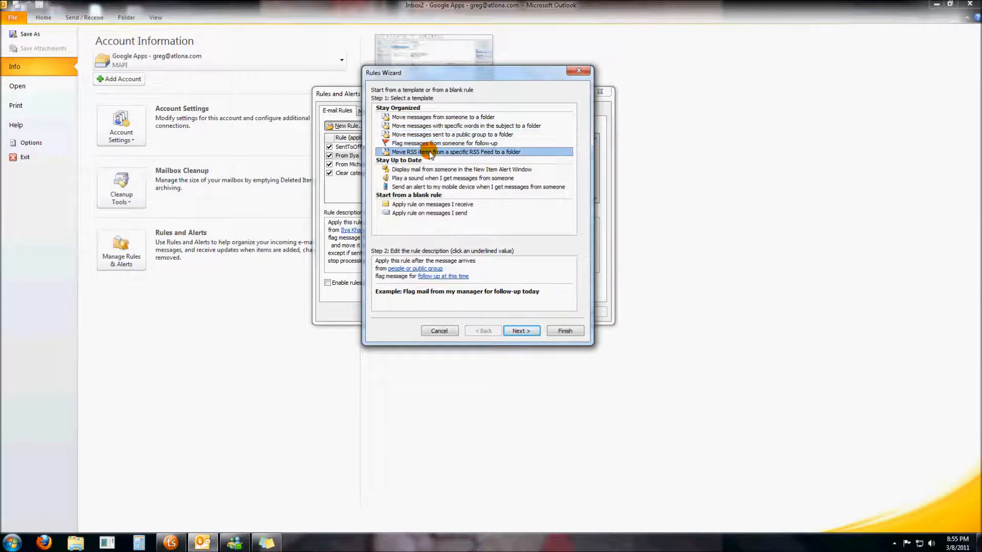
left_click(426, 170)
left_click(426, 178)
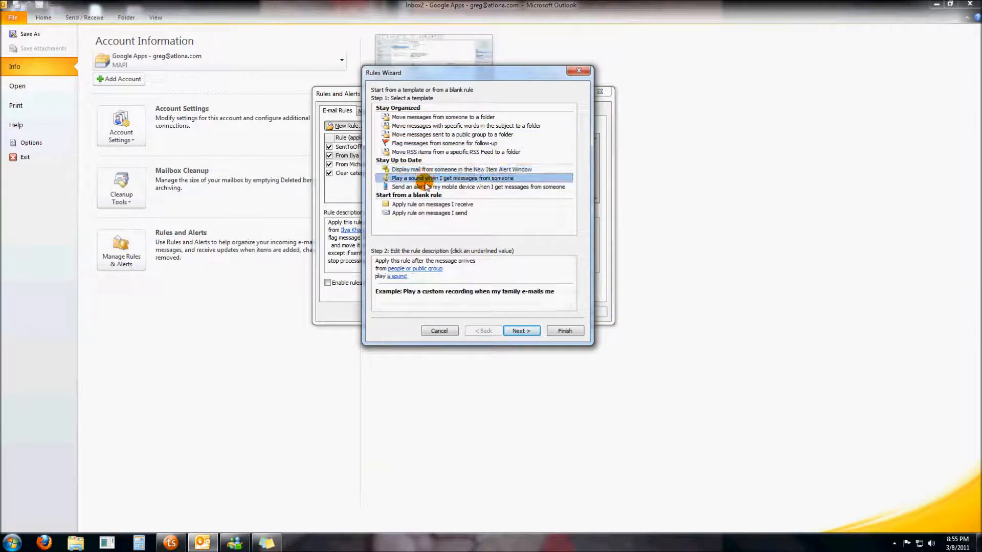
left_click(425, 187)
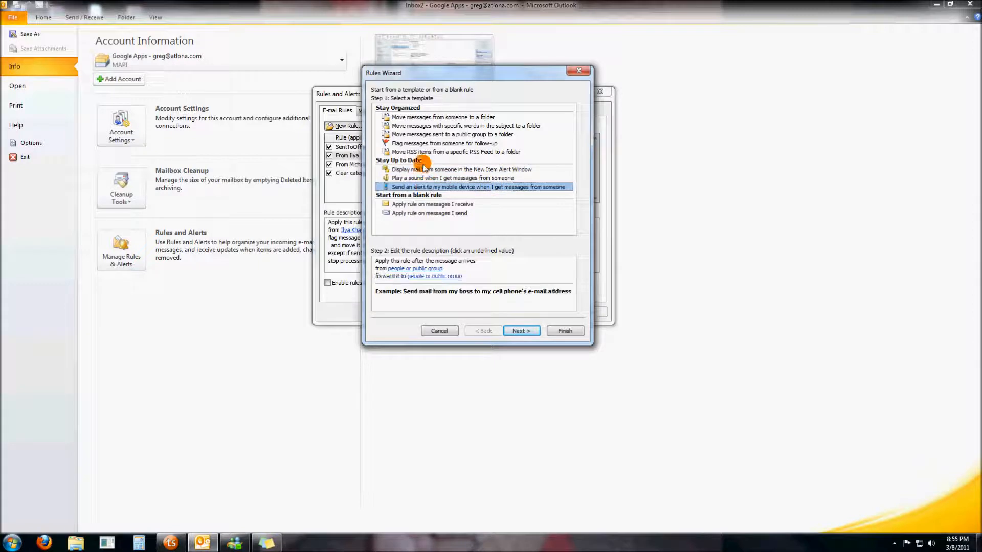
left_click(414, 117)
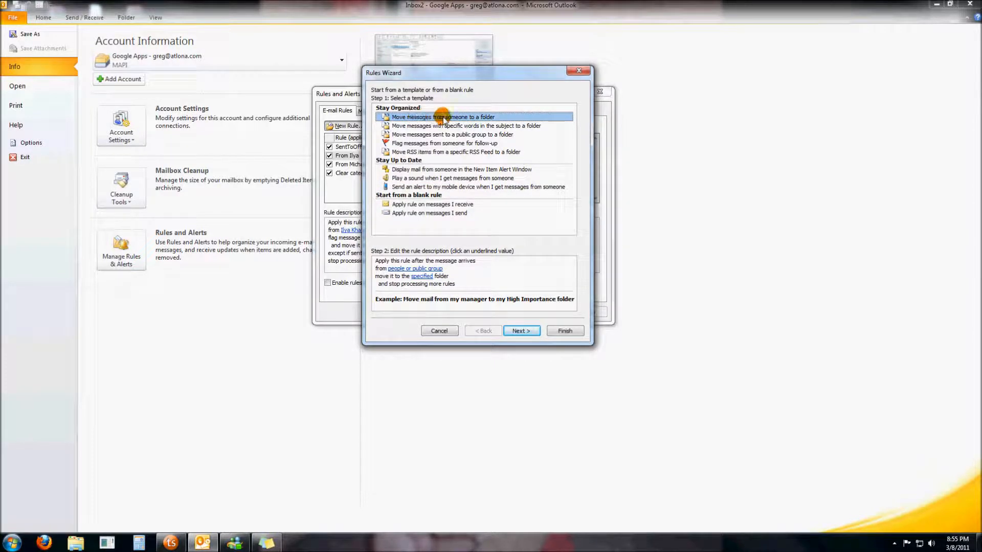
- Replace the 'from people or public group' condition with 'with specific words in the subject or body'
left_click(517, 331)
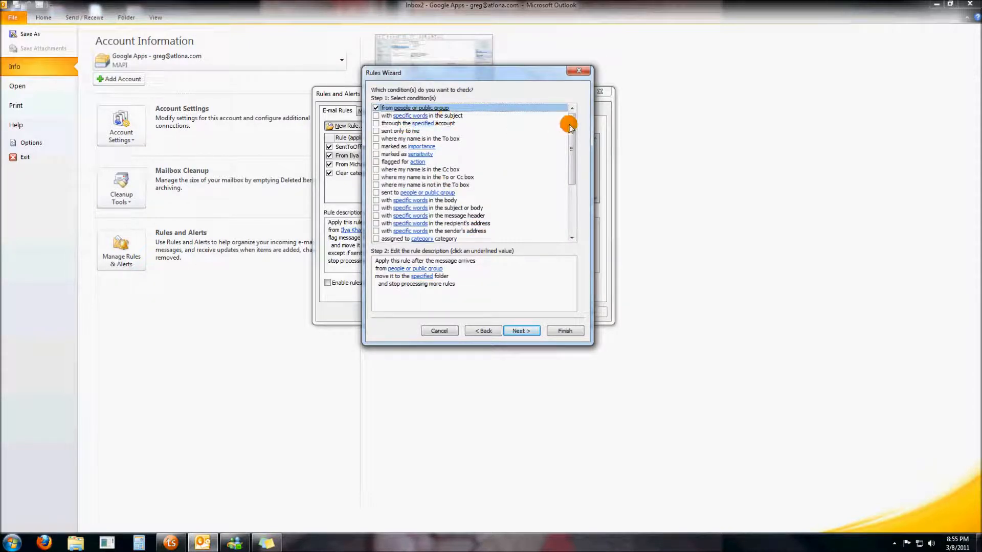
mouse_move(570, 131)
left_mouse_down()
mouse_move(569, 190)
mouse_move(559, 121)
left_mouse_up()
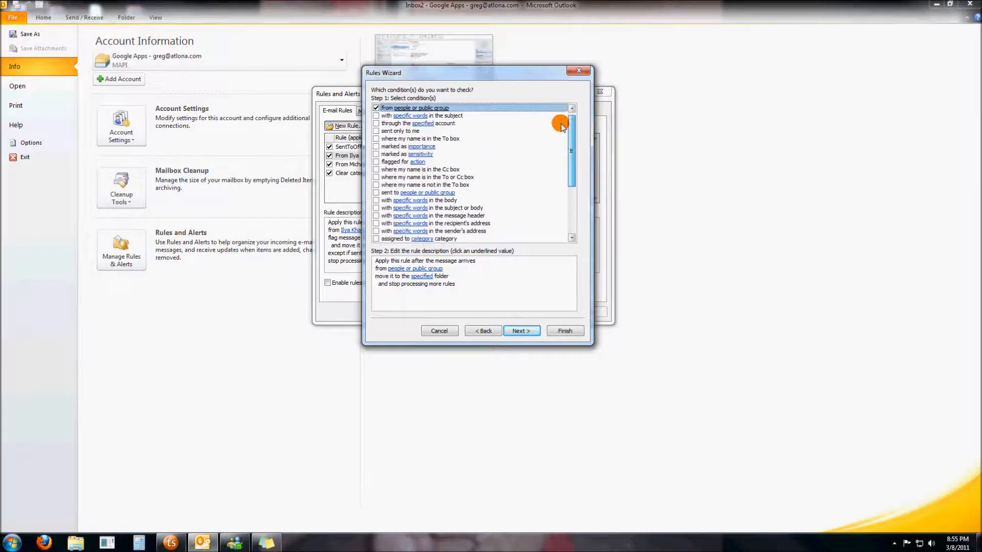
left_click(376, 108)
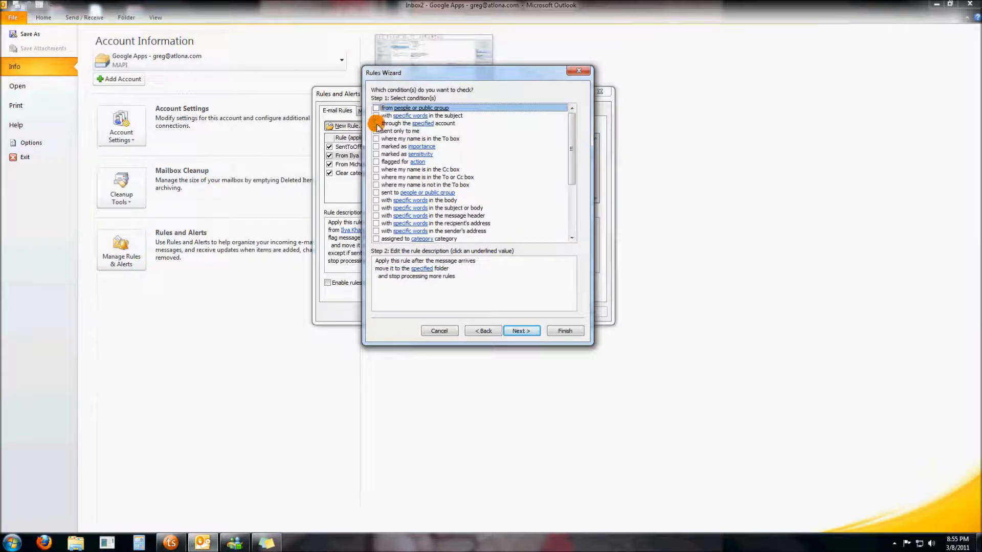
left_click(377, 208)
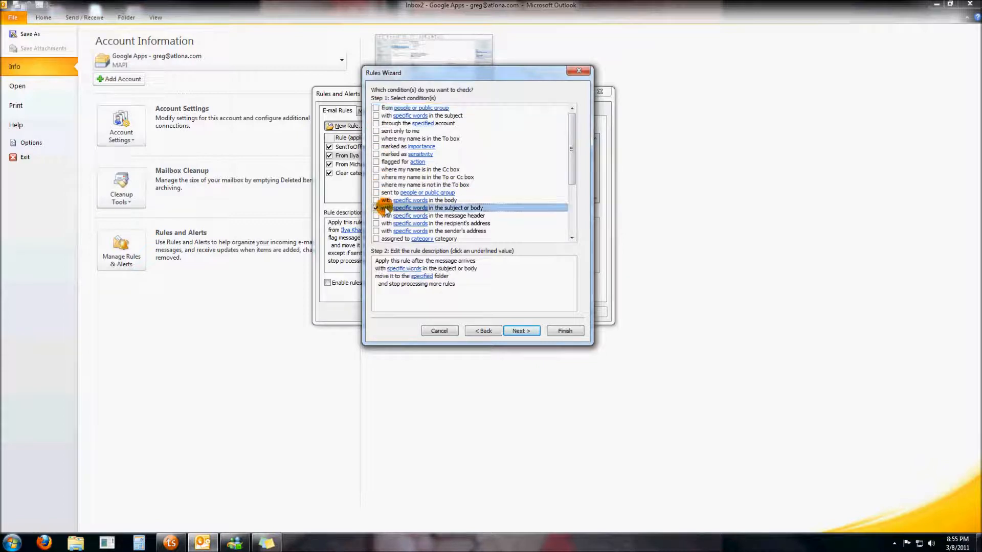
left_click(407, 269)
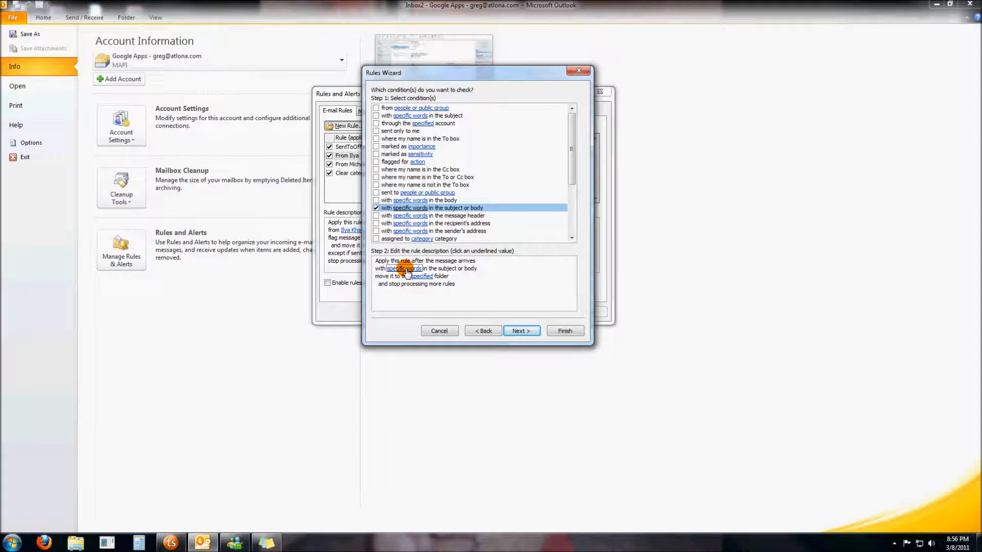
- Add 'viagra' to the rule's search text list and confirm it
left_click(407, 270)
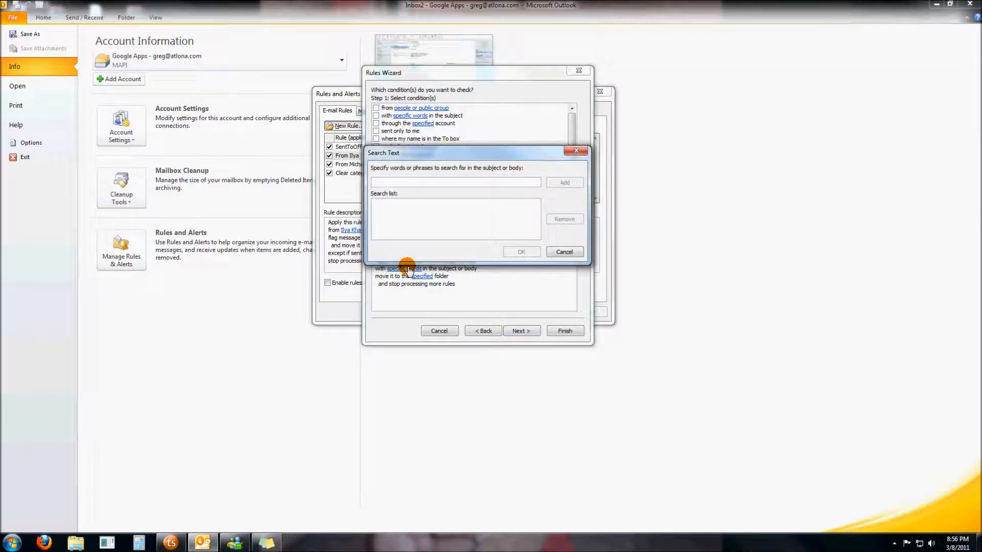
type("viagra")
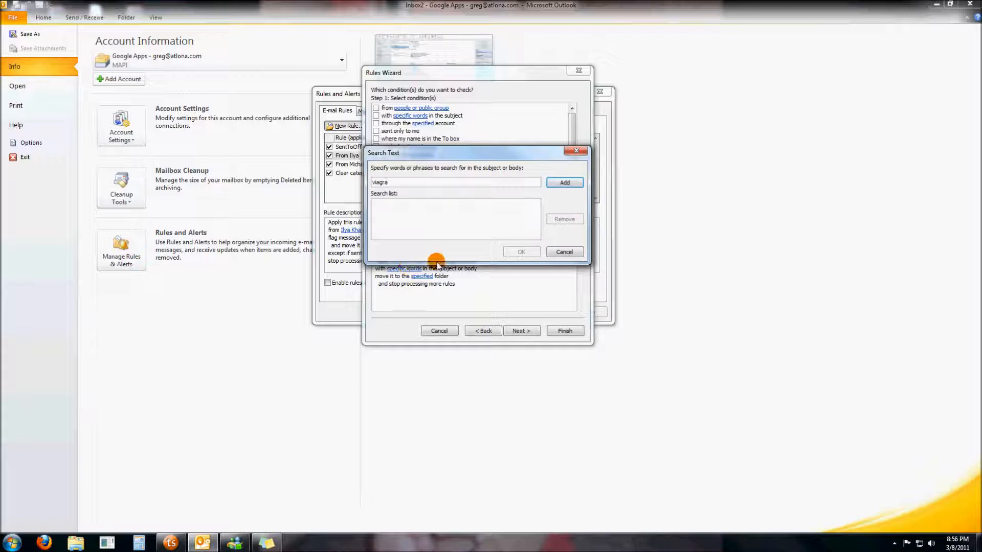
left_click(565, 183)
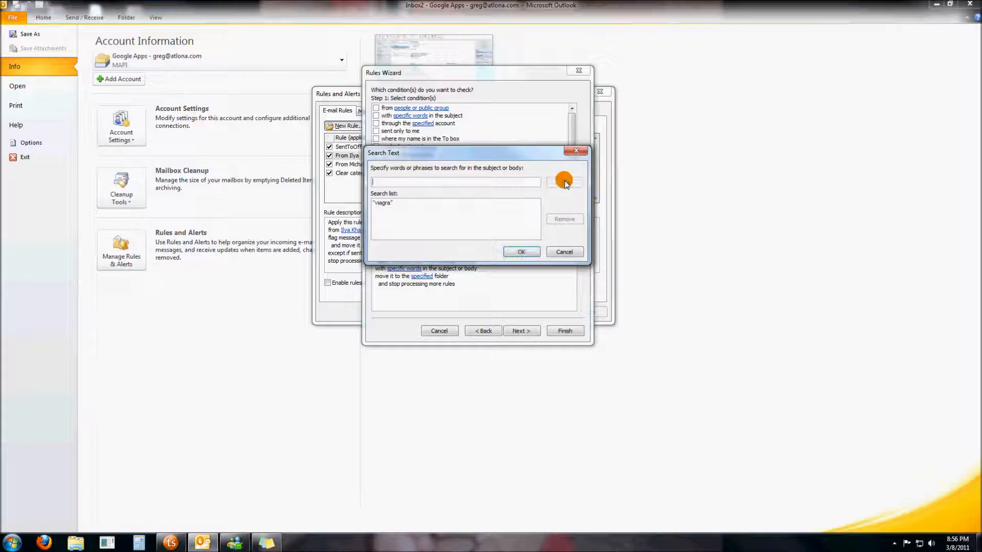
left_click(518, 250)
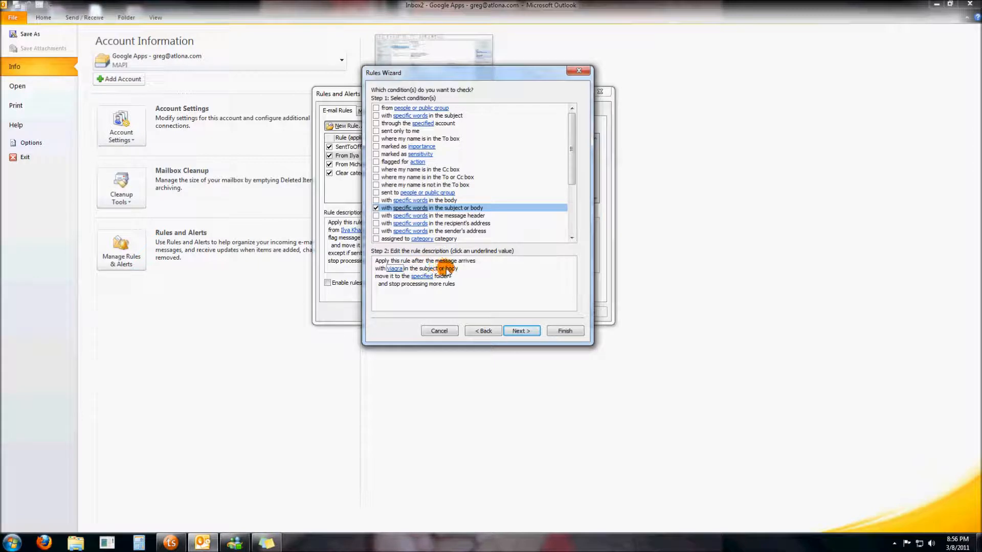
- Change the rule's action from moving to the specified folder to 'delete it', then advance to exceptions
left_click(525, 330)
mouse_move(571, 148)
left_mouse_down()
mouse_move(568, 159)
mouse_move(564, 136)
left_mouse_up()
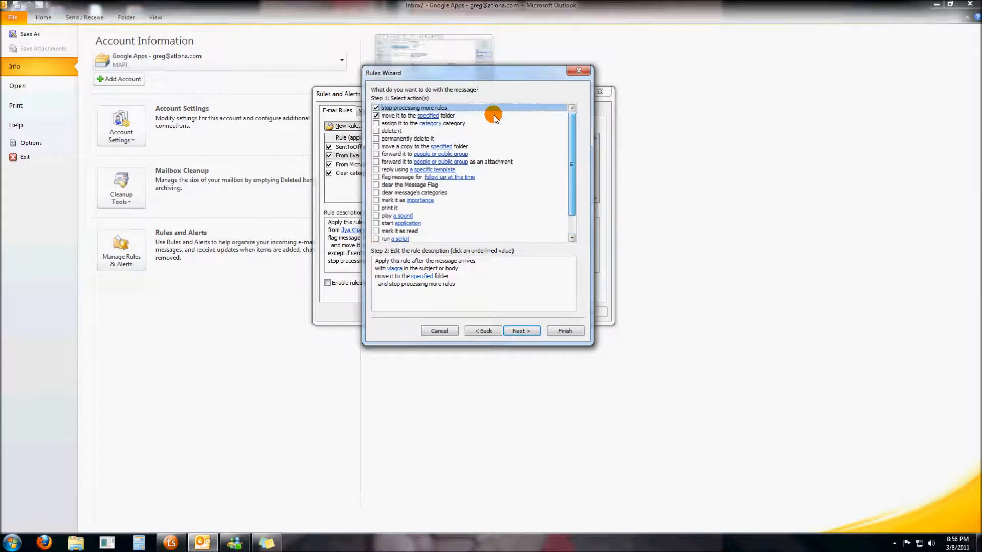
left_click(375, 117)
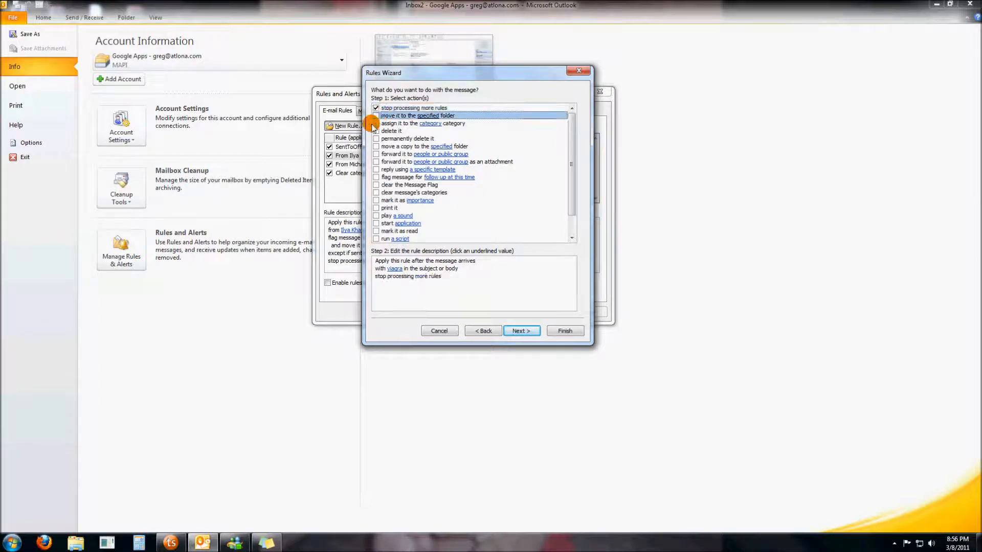
left_click(376, 131)
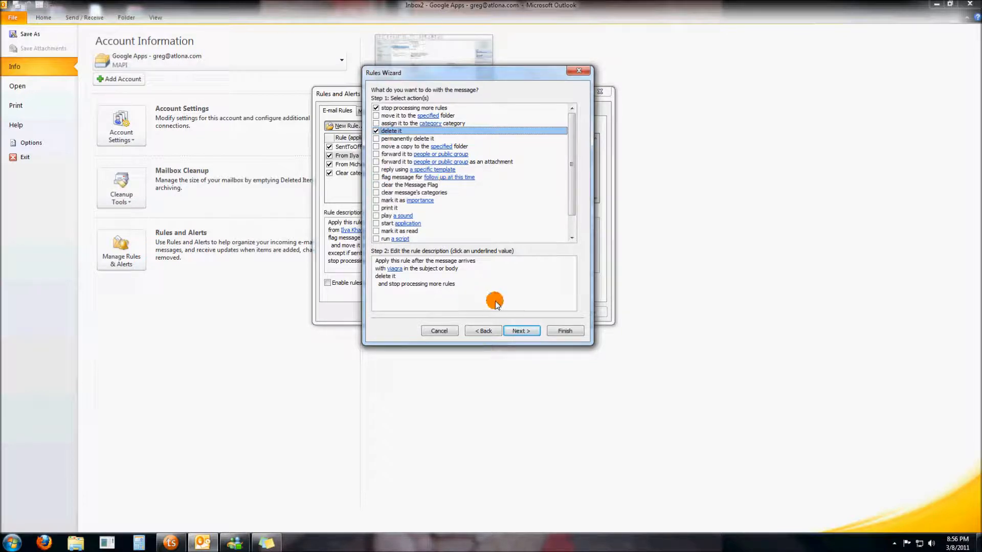
left_click(521, 330)
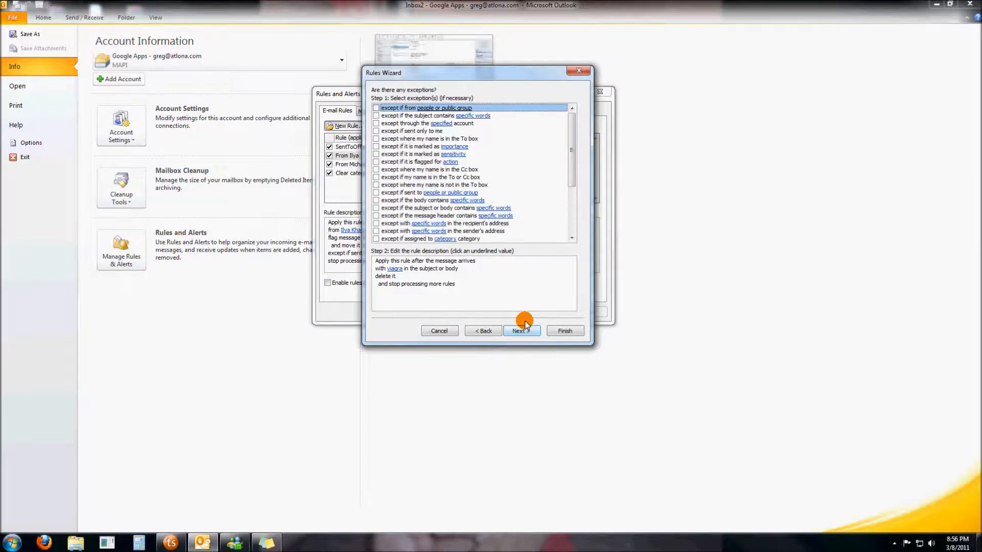
- Tick the 'except if from people or public group' exception and open its address picker
mouse_move(573, 136)
left_mouse_down()
mouse_move(568, 189)
mouse_move(567, 125)
left_mouse_up()
left_click(378, 110)
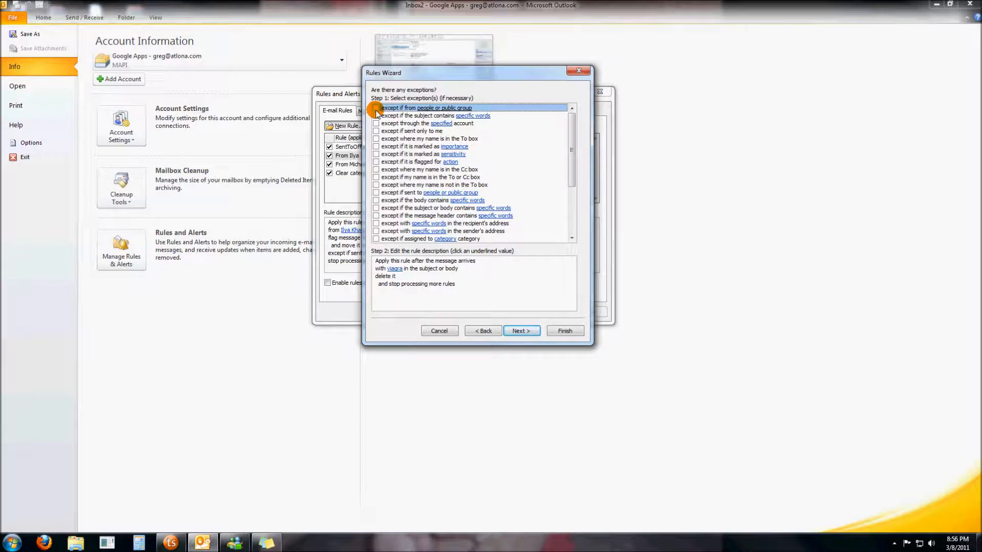
left_click(376, 108)
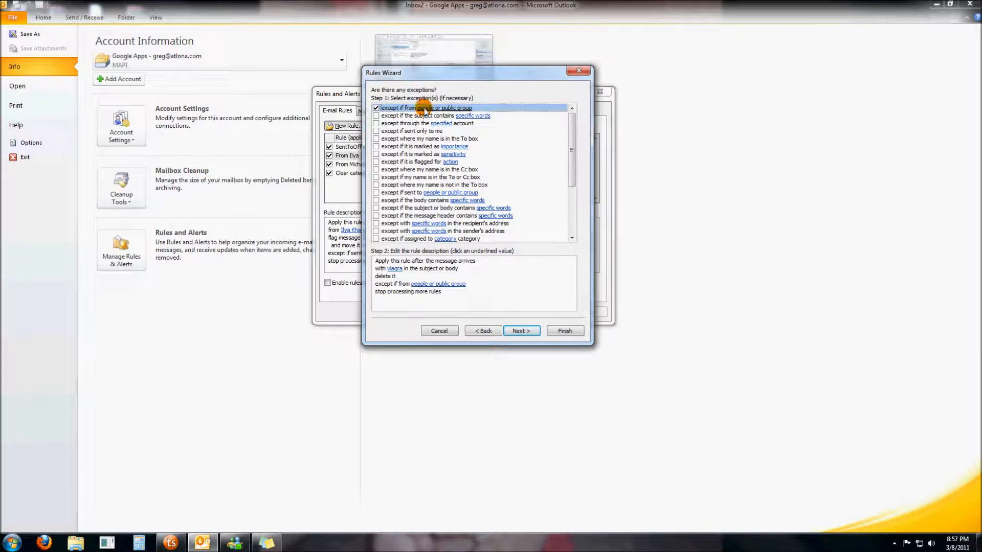
left_click(437, 285)
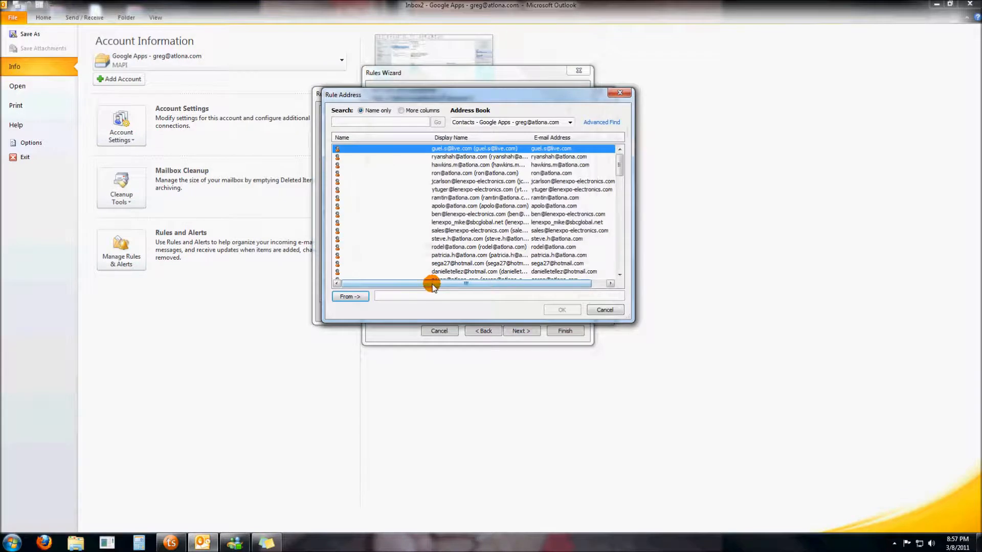
- Enter the account's own e-mail address as the exempted sender and confirm
left_click(432, 294)
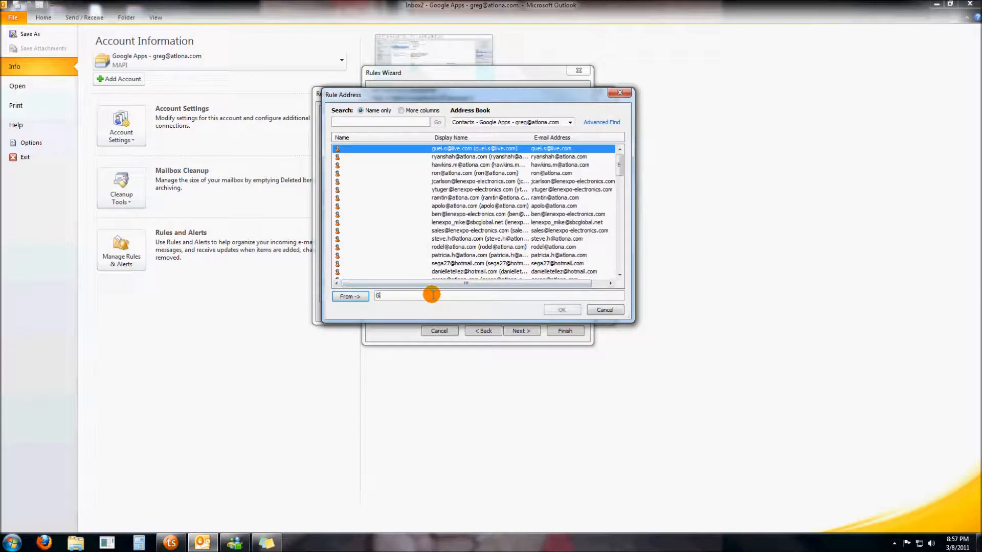
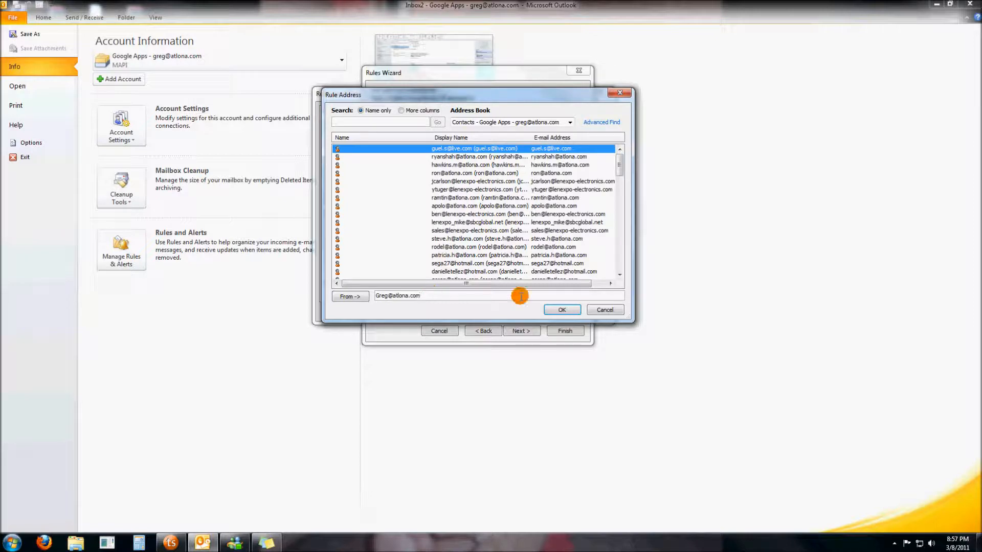
left_click(556, 310)
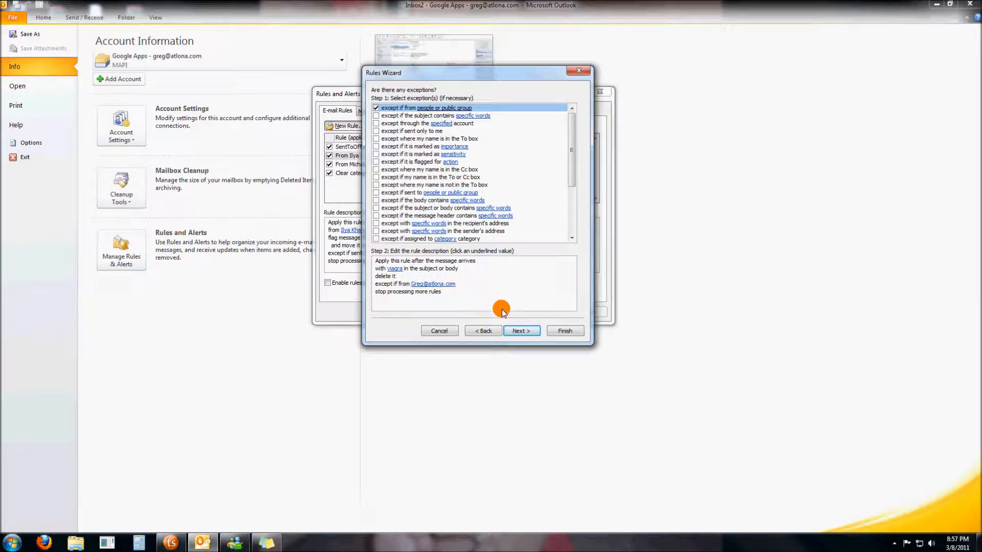
- Finish the rule named viagra with 'Turn on this rule' left checked
left_click(517, 329)
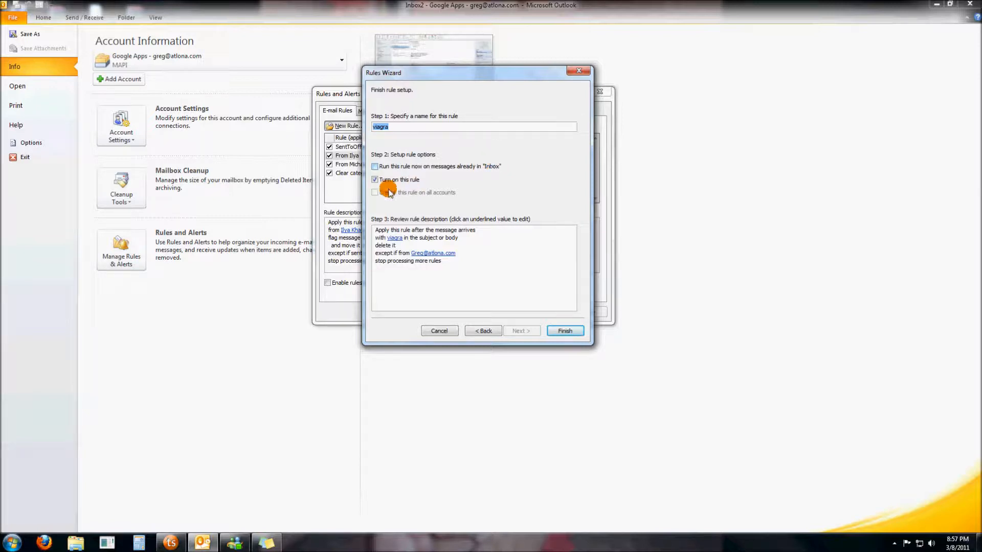
left_click(561, 332)
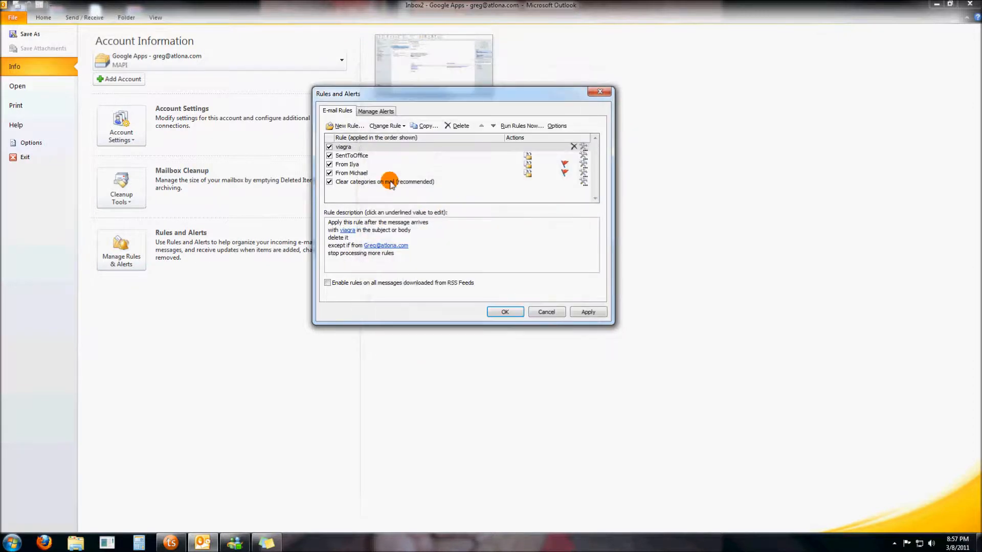
- Compare the descriptions of the viagra rule and the SentToOffice, third and fourth rules
left_click(349, 148)
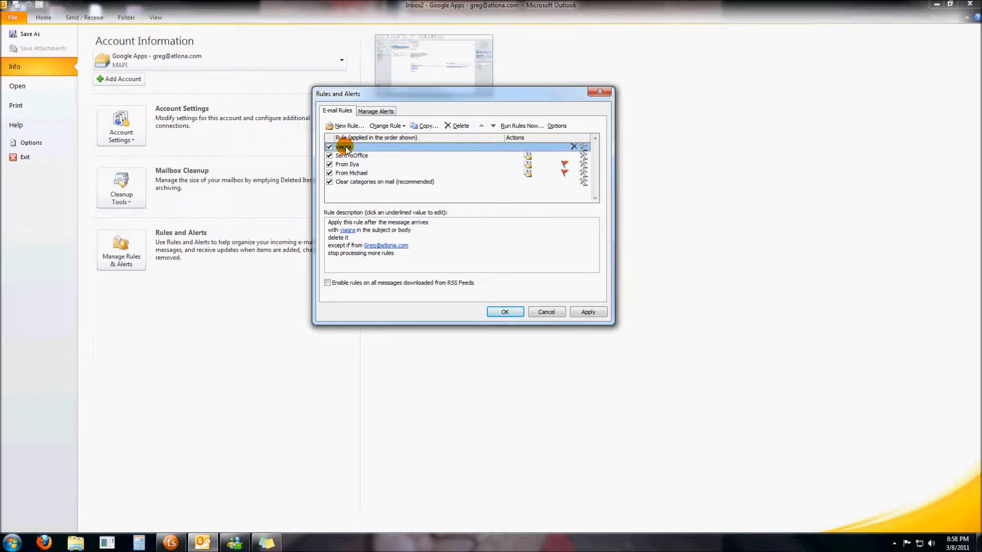
left_click(348, 156)
left_click(351, 165)
left_click(353, 173)
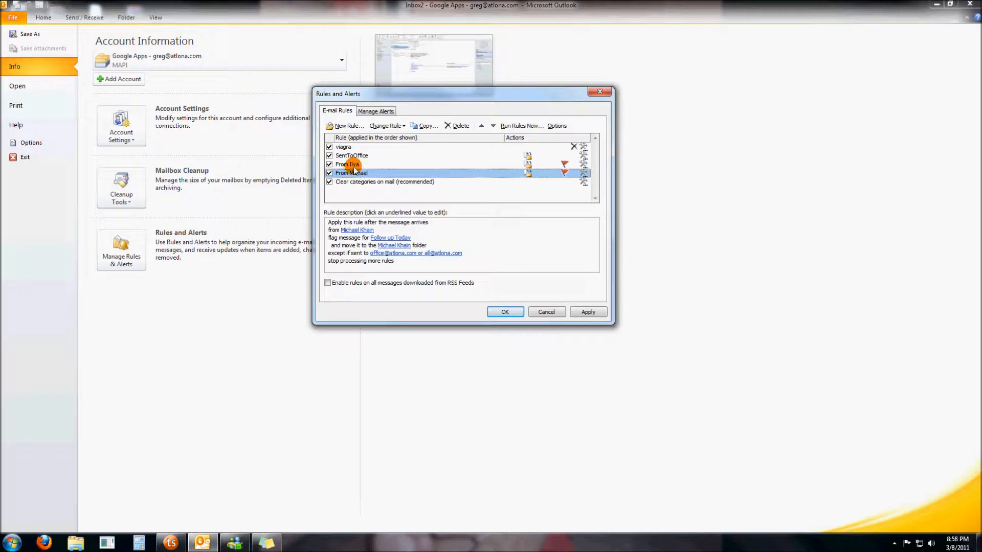
left_click(353, 165)
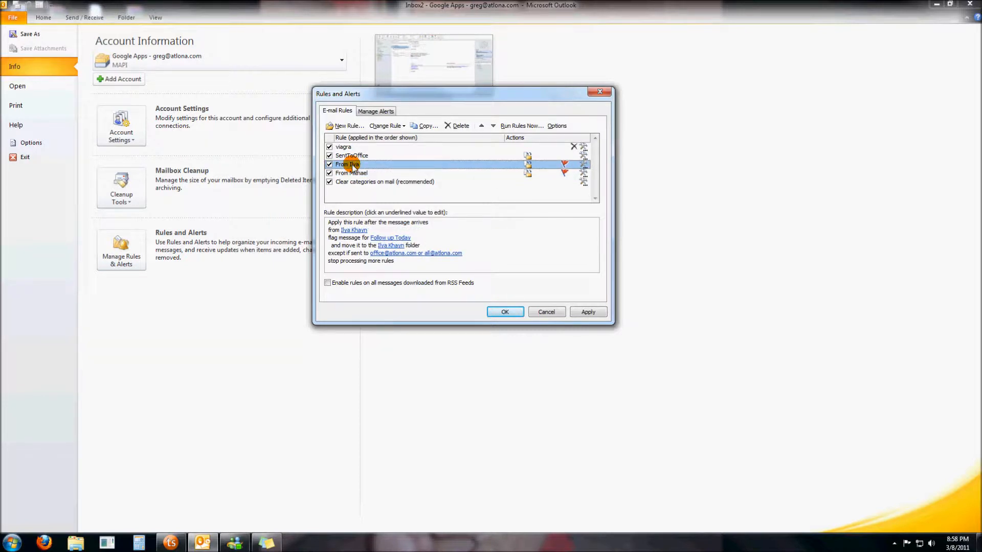
left_click(352, 155)
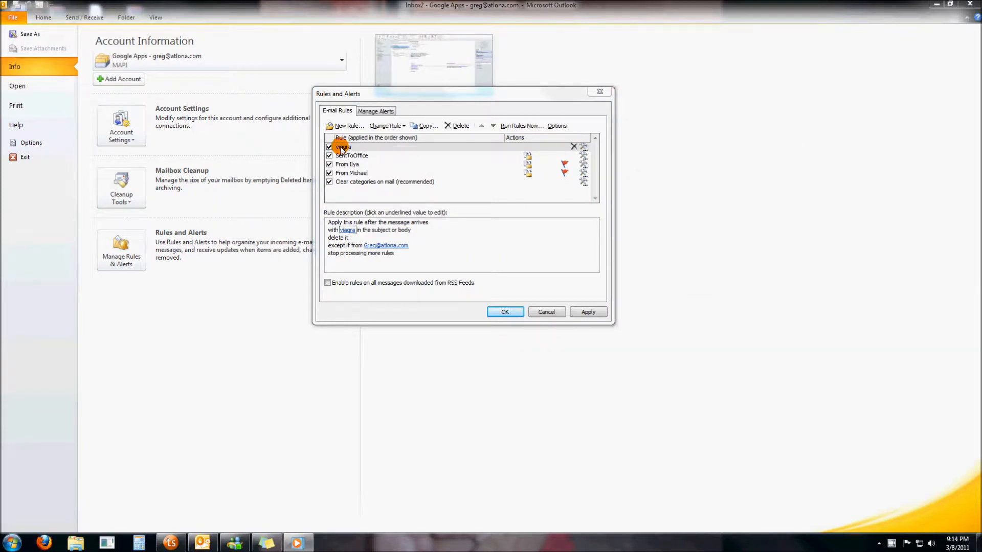
left_click(350, 148)
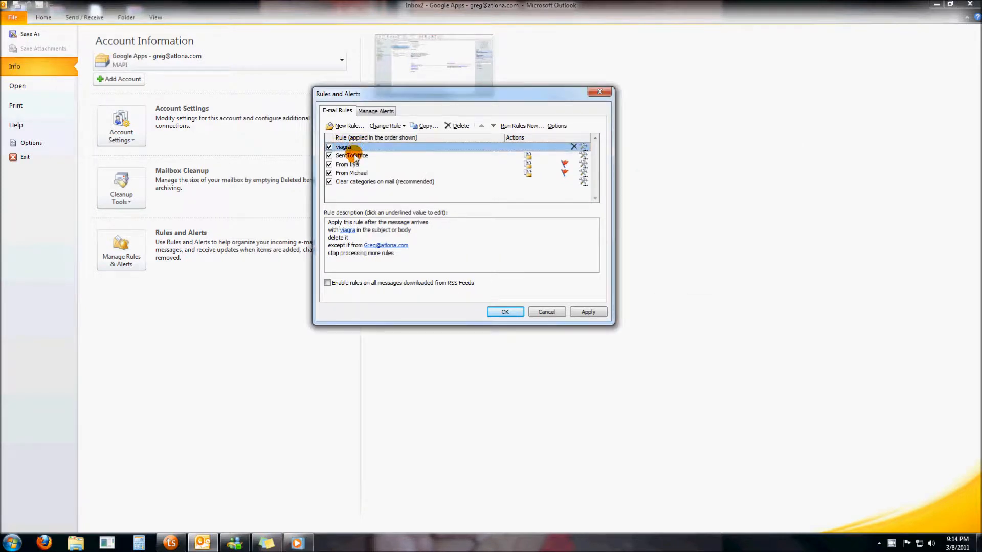
left_click(355, 156)
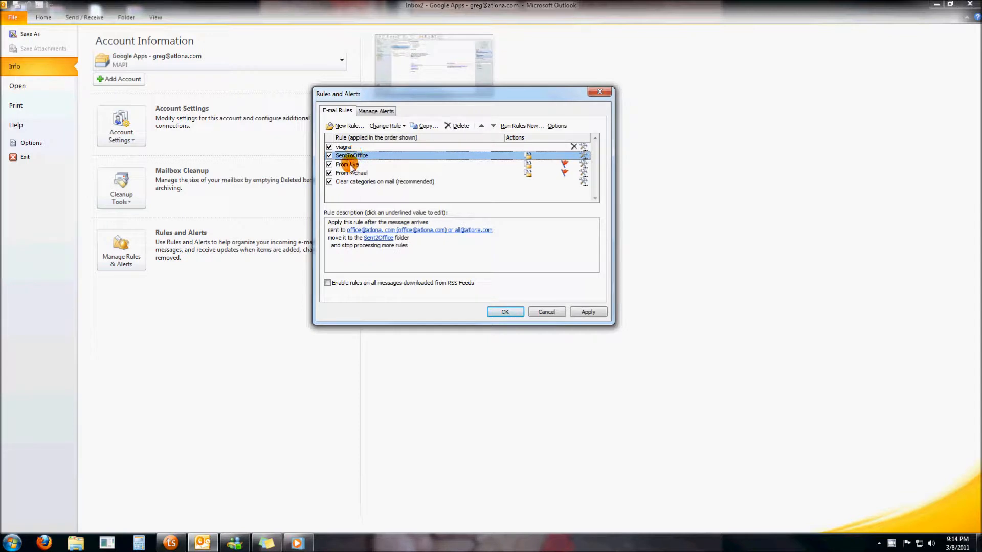
left_click(350, 165)
left_click(351, 174)
left_click(344, 148)
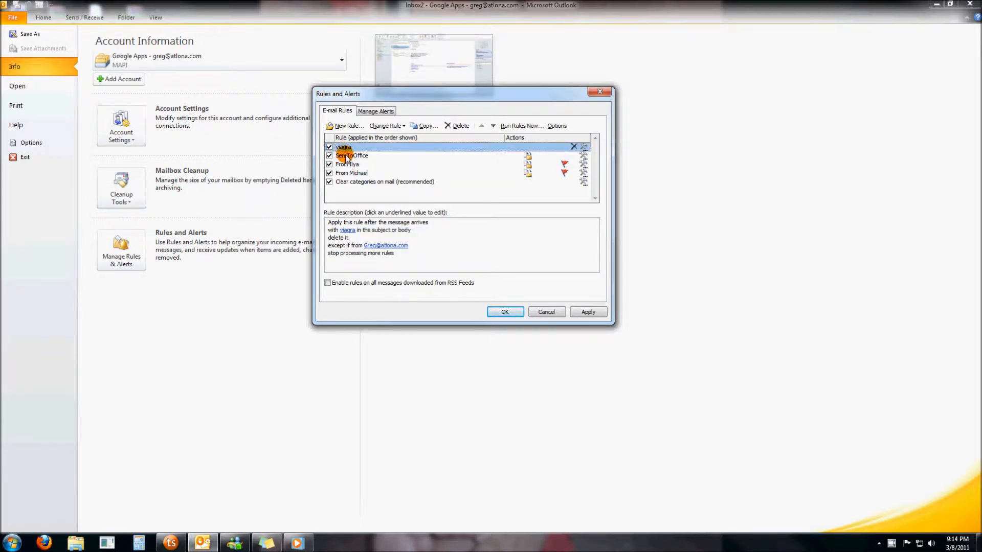
left_click(344, 156)
left_click(346, 165)
left_click(346, 174)
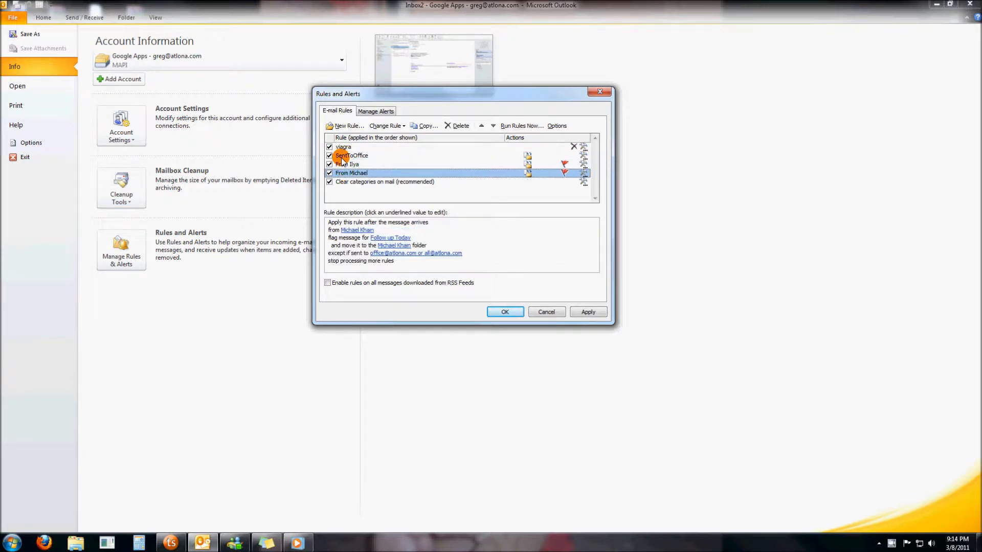
left_click(343, 148)
left_click(342, 156)
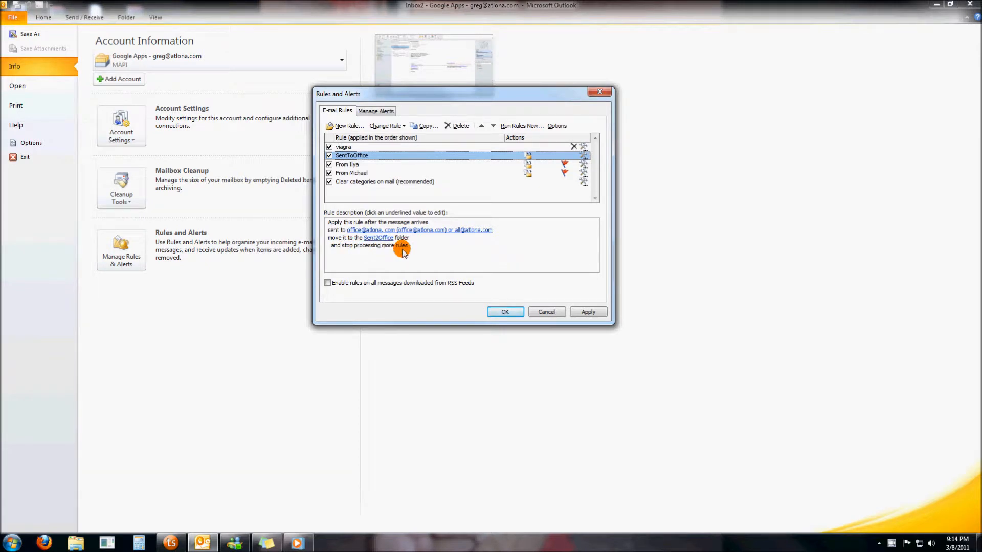
- Inspect the viagra rule's keyword condition and sender exception in its description
left_click(353, 149)
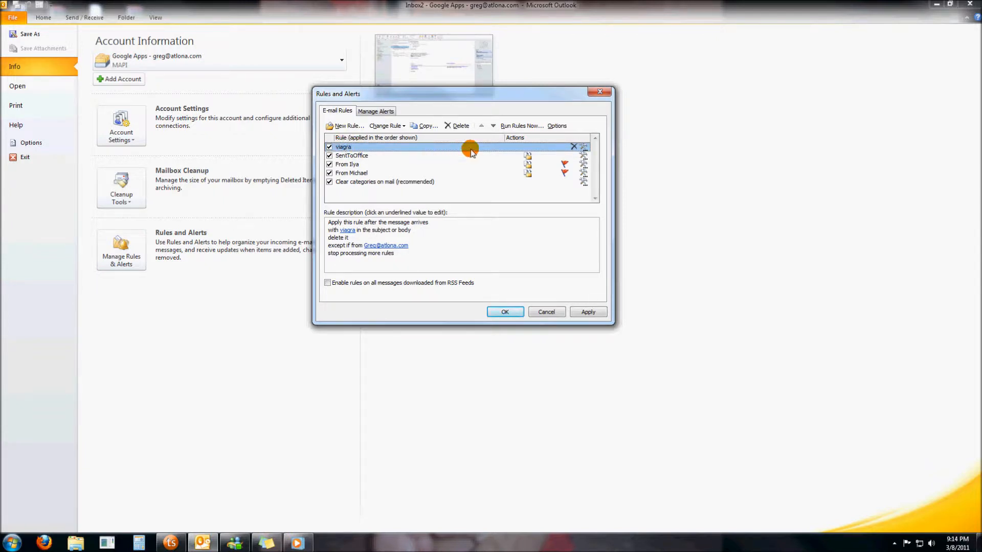
left_click(355, 156)
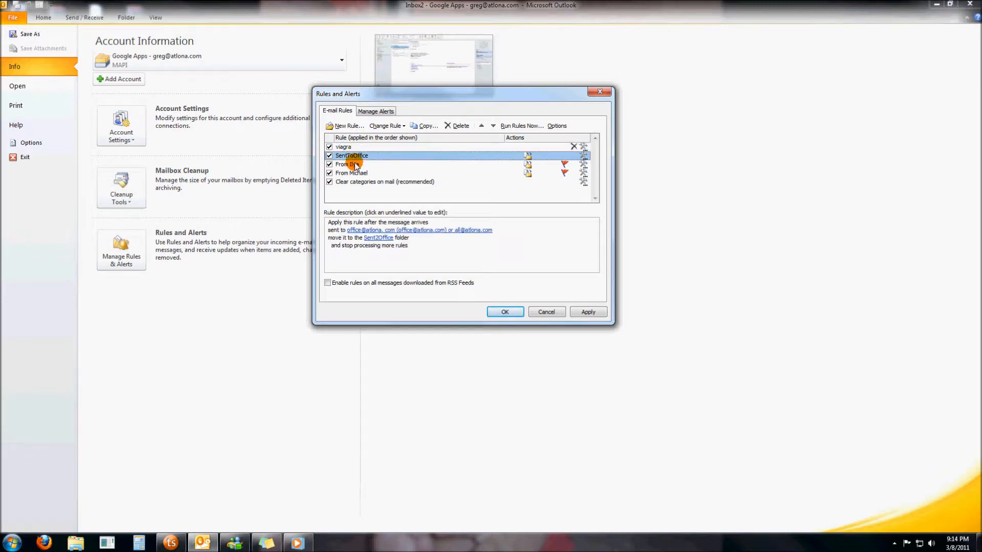
left_click(356, 164)
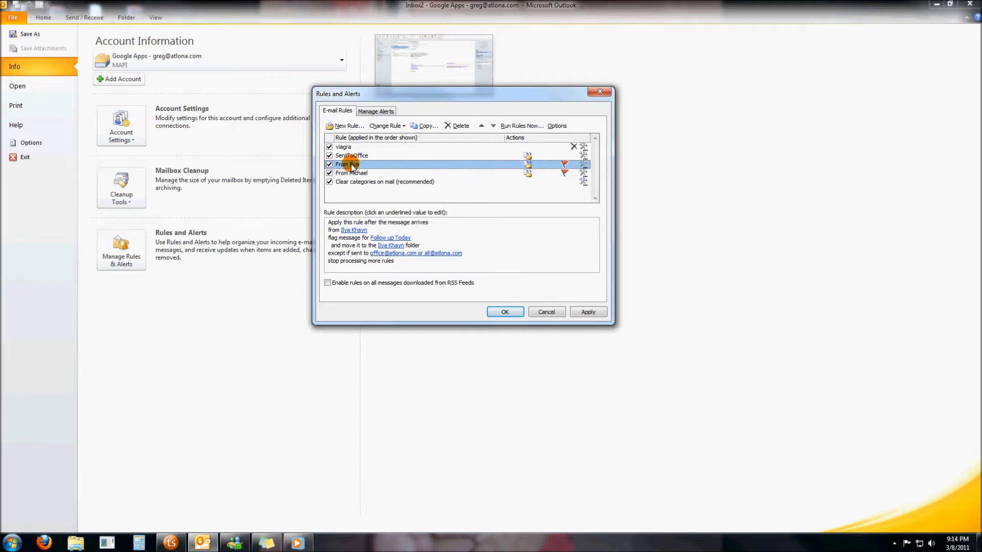
left_click(348, 148)
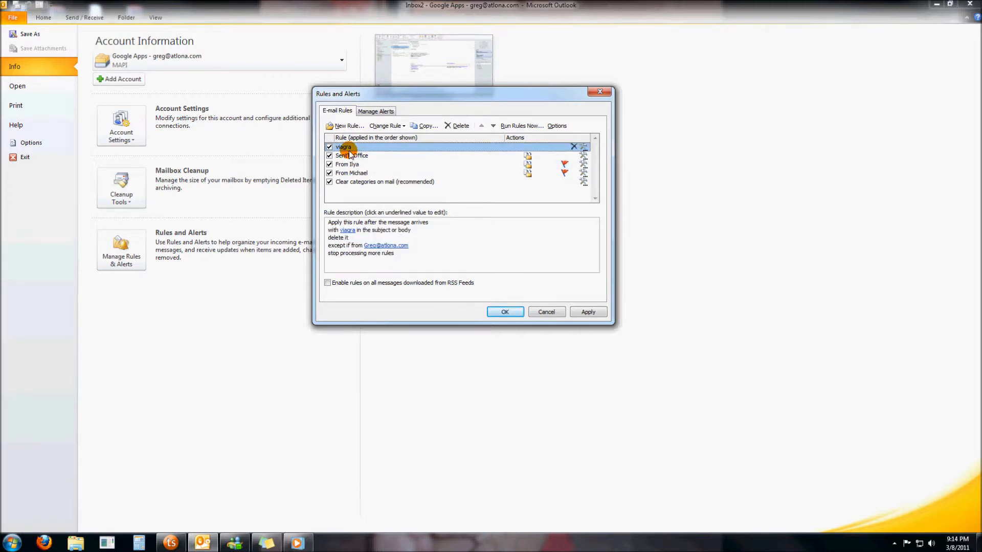
left_click(350, 225)
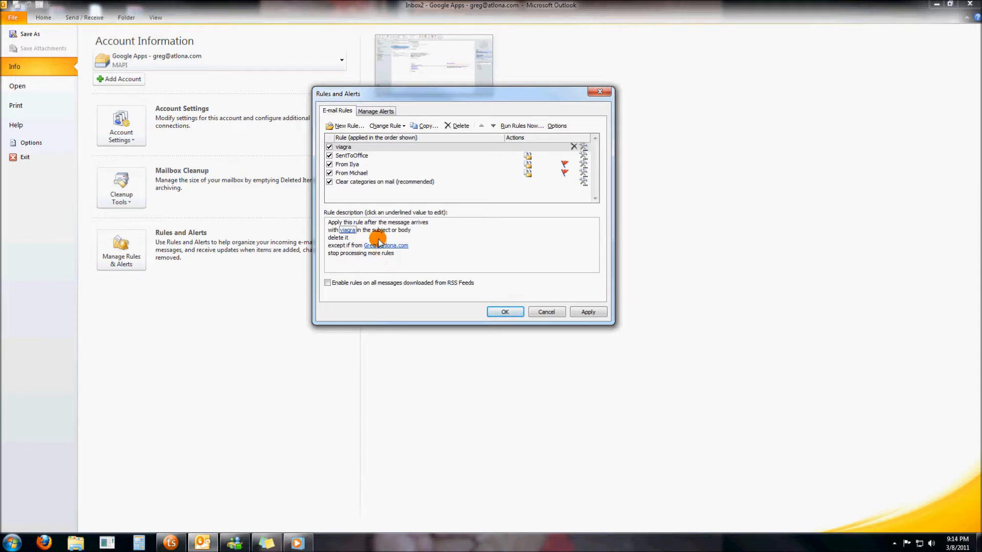
left_click(360, 148)
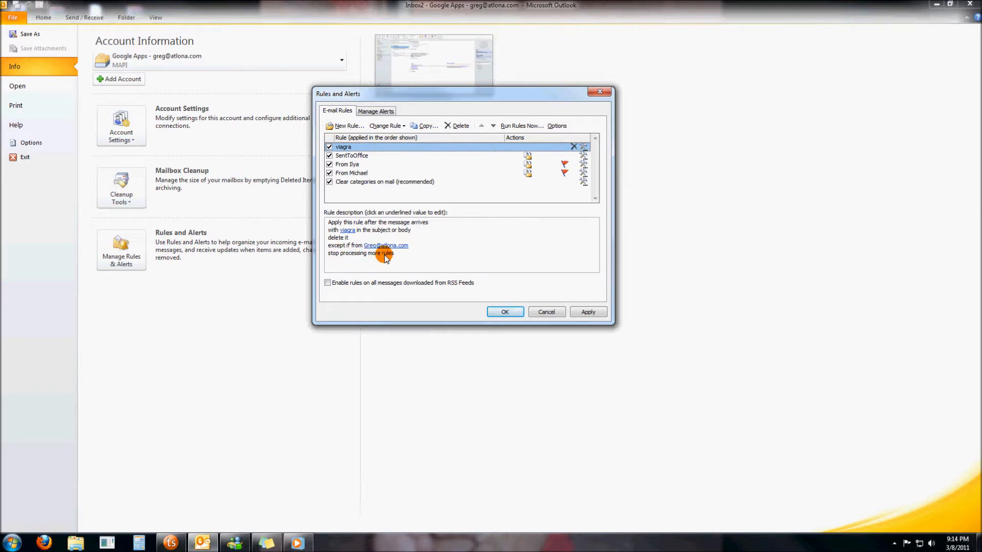
left_click(385, 255)
left_click(352, 149)
left_click(350, 174)
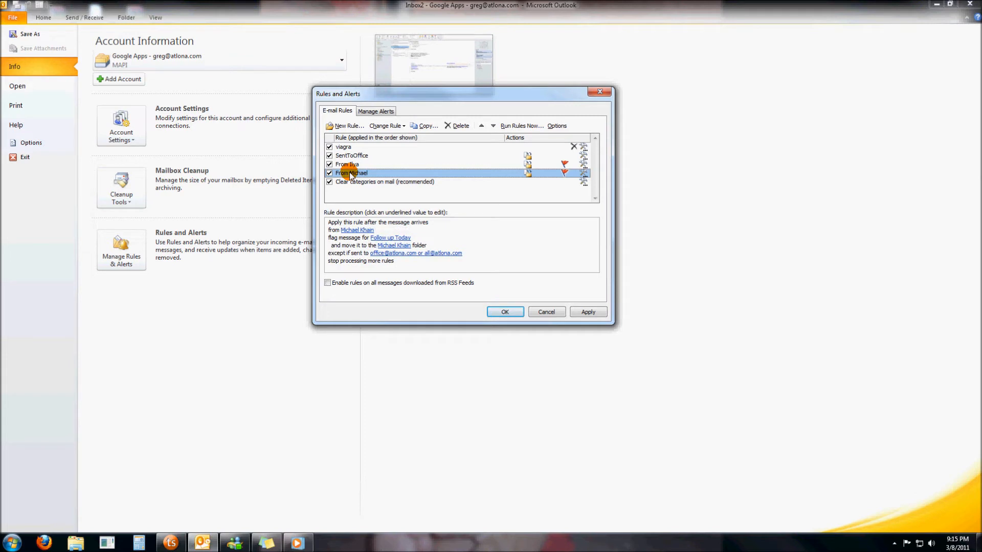
left_click(349, 147)
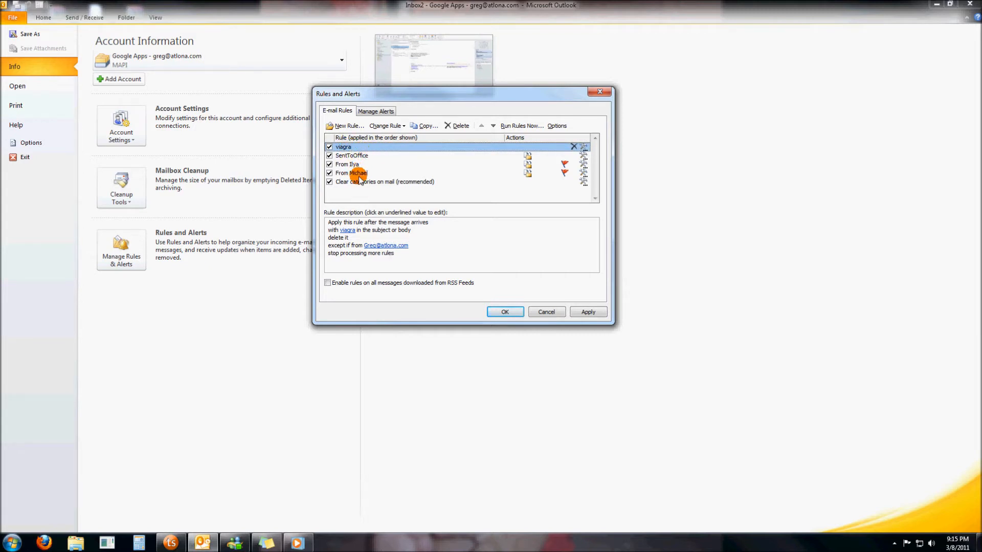
left_click(352, 156)
left_click(353, 164)
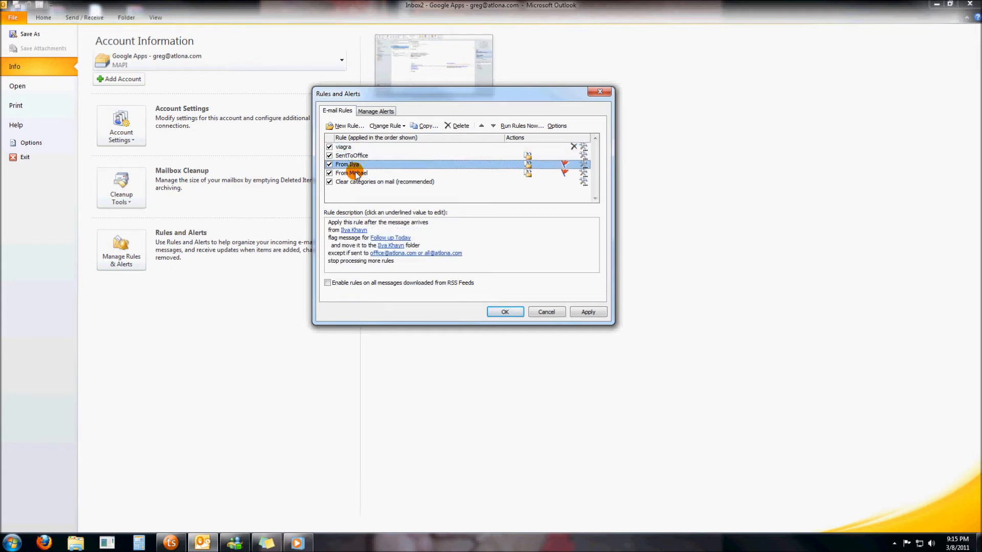
- Move the fourth rule up to the top of the list, then back down to fourth place
left_click(355, 172)
left_click(479, 126)
left_click(480, 126)
left_click(479, 126)
left_click(493, 126)
left_click(493, 127)
left_click(493, 126)
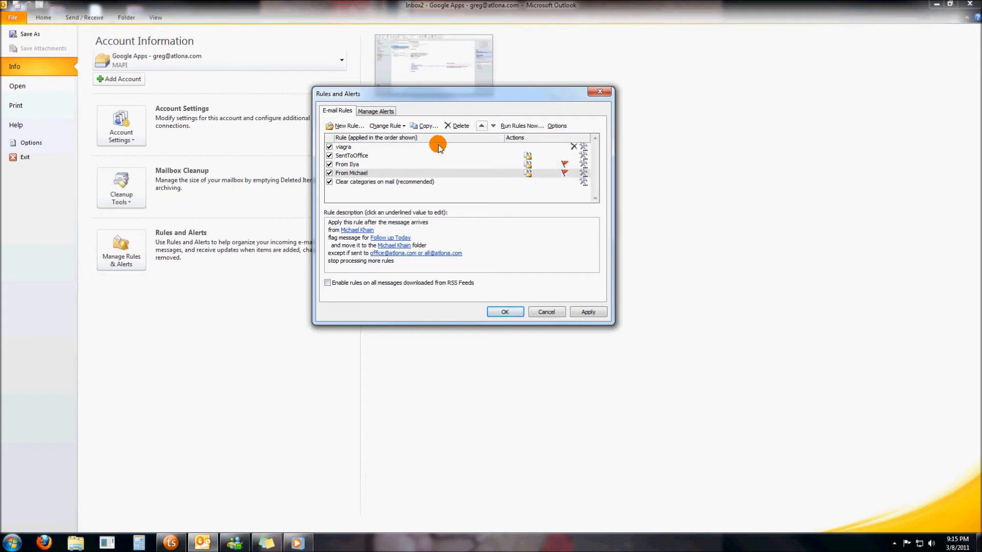
- Delete the viagra rule and confirm the removal
left_click(348, 147)
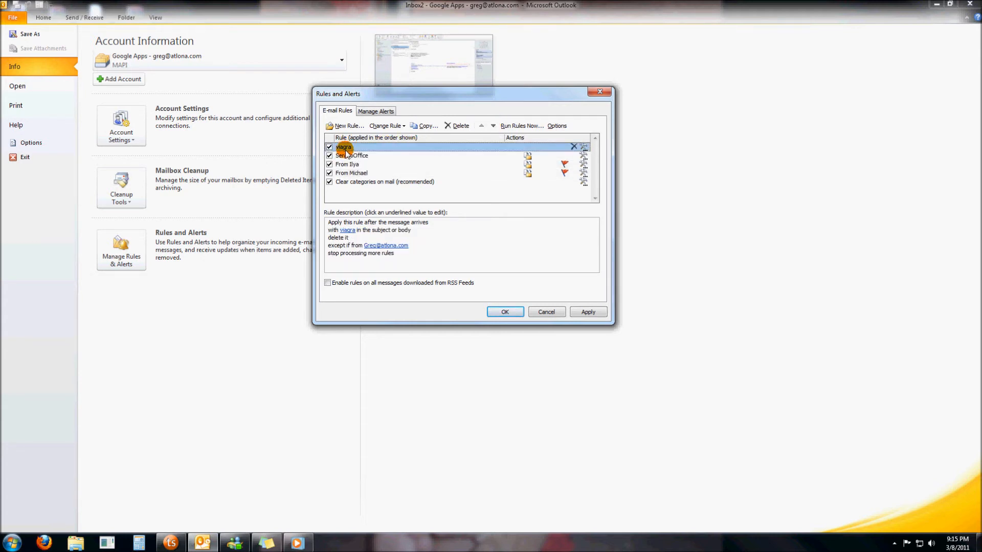
left_click(469, 126)
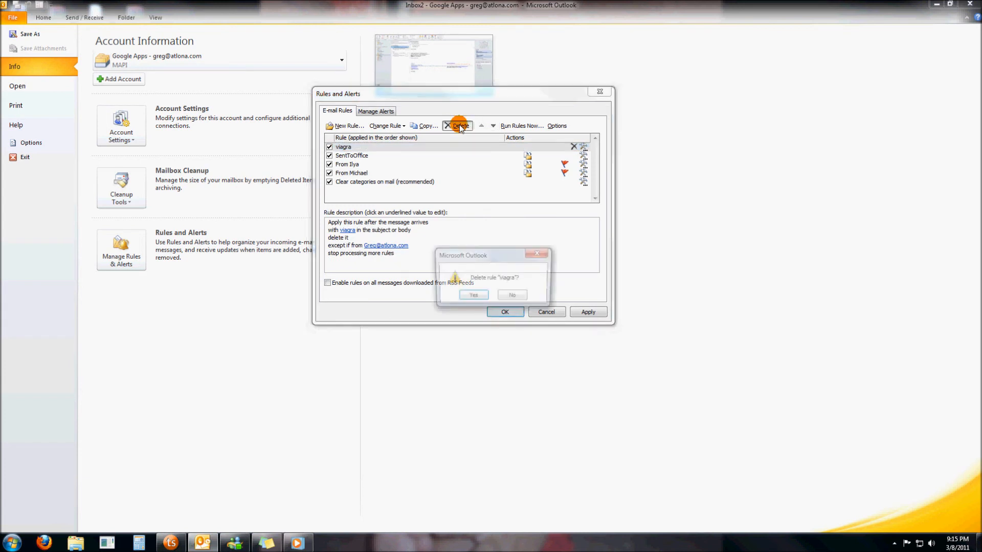
left_click(472, 297)
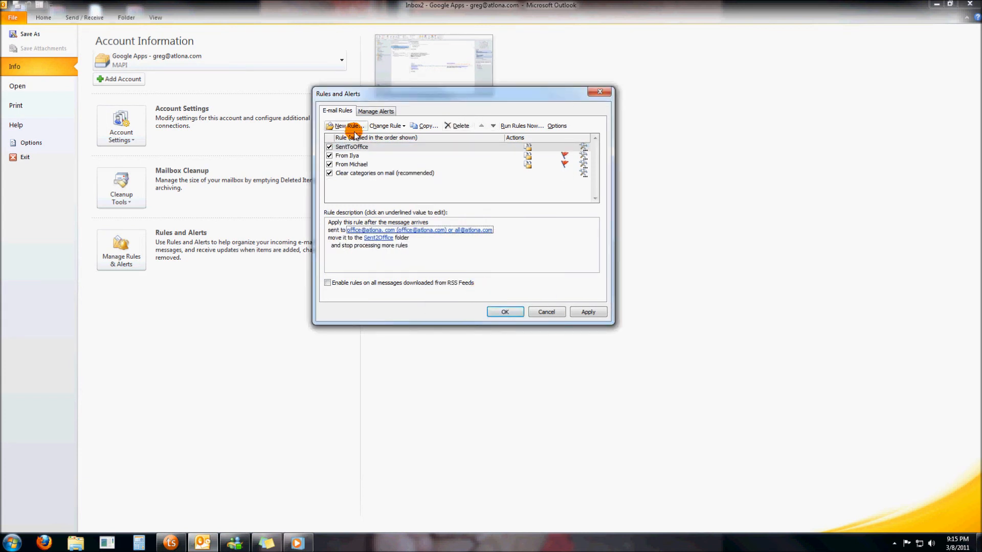